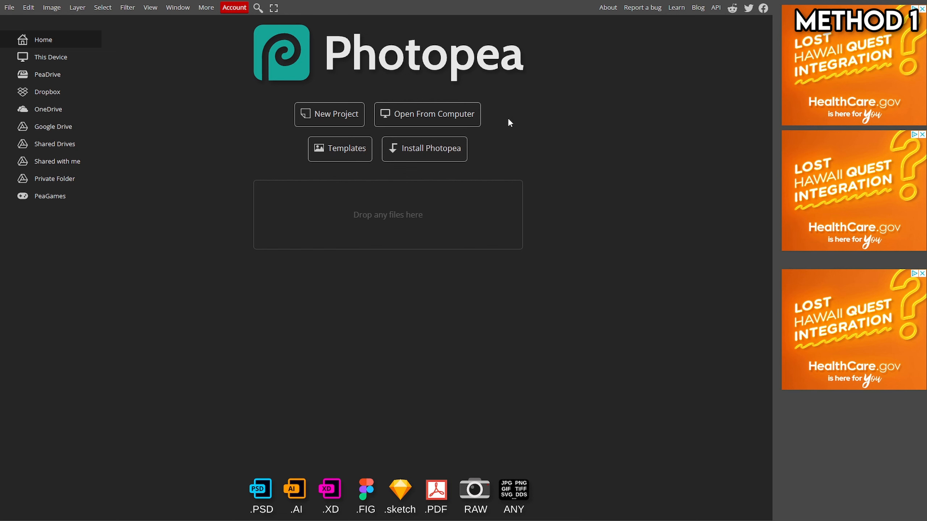
Step: Create a new 512 × 512 px project with a transparent background
{"action": "left_click", "coordinate": [330, 113]}
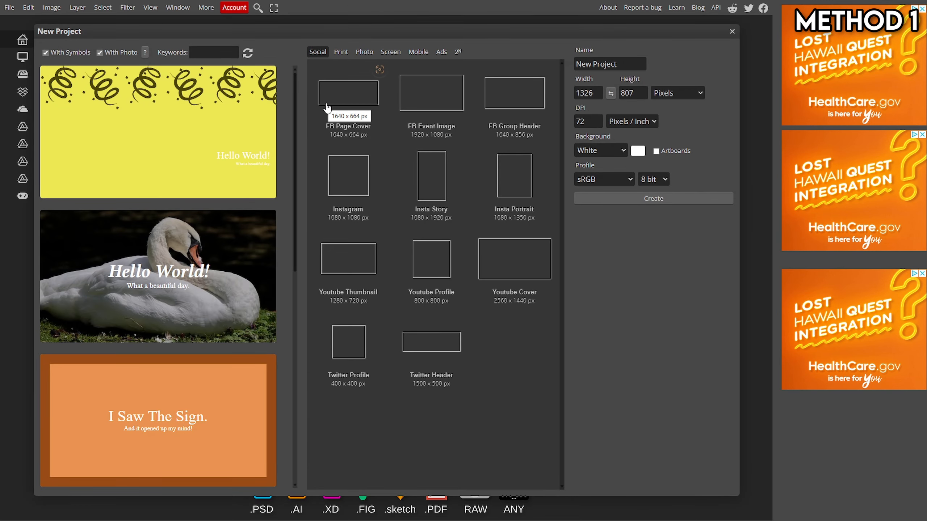
{"action": "double_click", "coordinate": [593, 93]}
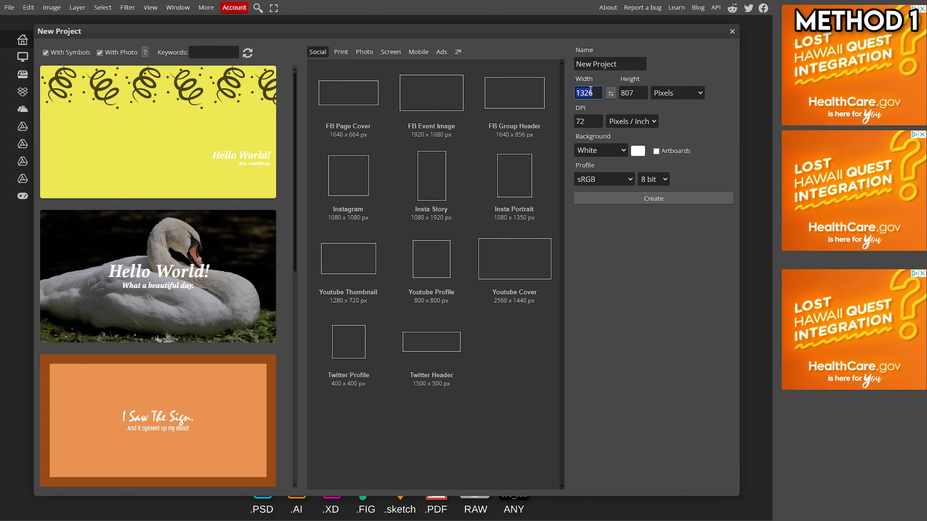
{"action": "type", "text": "51"}
{"action": "double_click", "coordinate": [638, 89]}
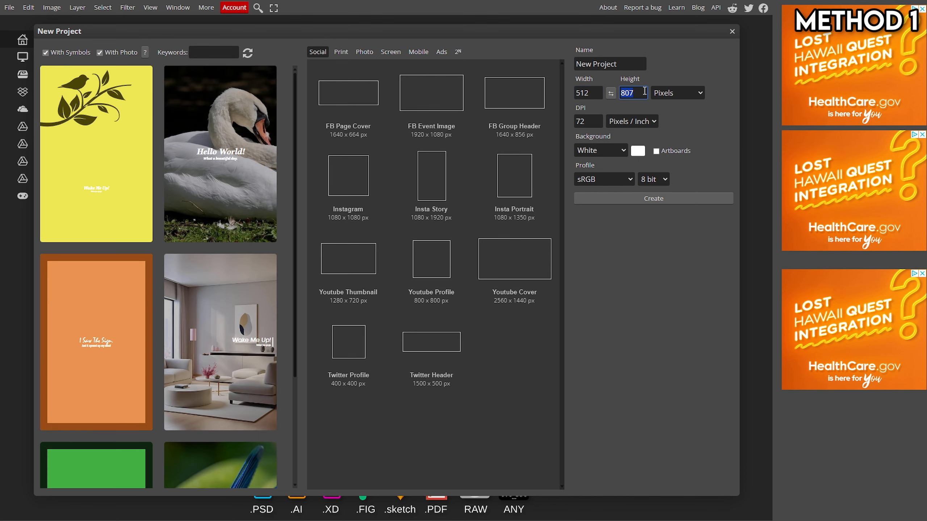
{"action": "type", "text": "512"}
{"action": "left_click", "coordinate": [620, 149]}
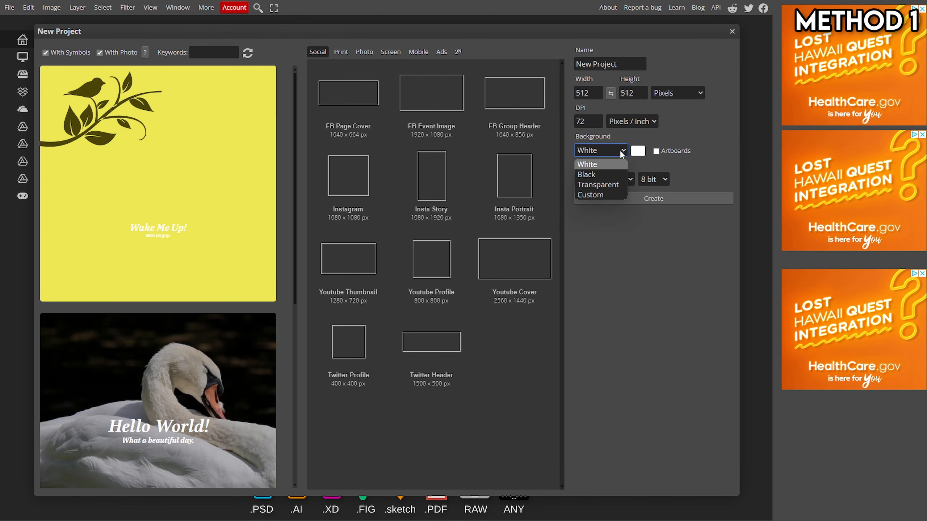
{"action": "left_click", "coordinate": [609, 183]}
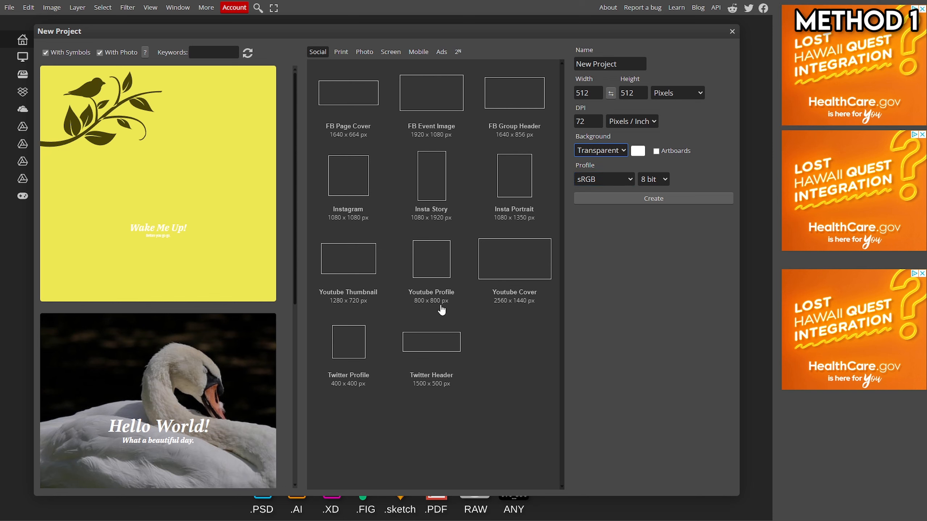
{"action": "left_click", "coordinate": [657, 199]}
Step: Set up the Type tool with the Luckiest Guy font at 87 px
{"action": "scroll", "coordinate": [422, 381], "scroll_direction": "down", "scroll_amount": 3}
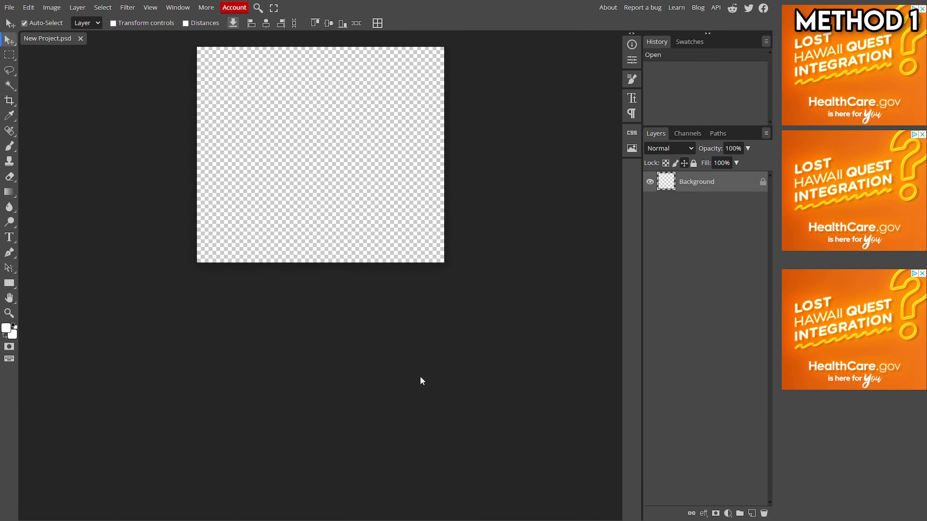
{"action": "scroll", "coordinate": [420, 376], "scroll_direction": "up", "scroll_amount": 2}
{"action": "scroll", "coordinate": [345, 301], "scroll_direction": "up", "scroll_amount": 3}
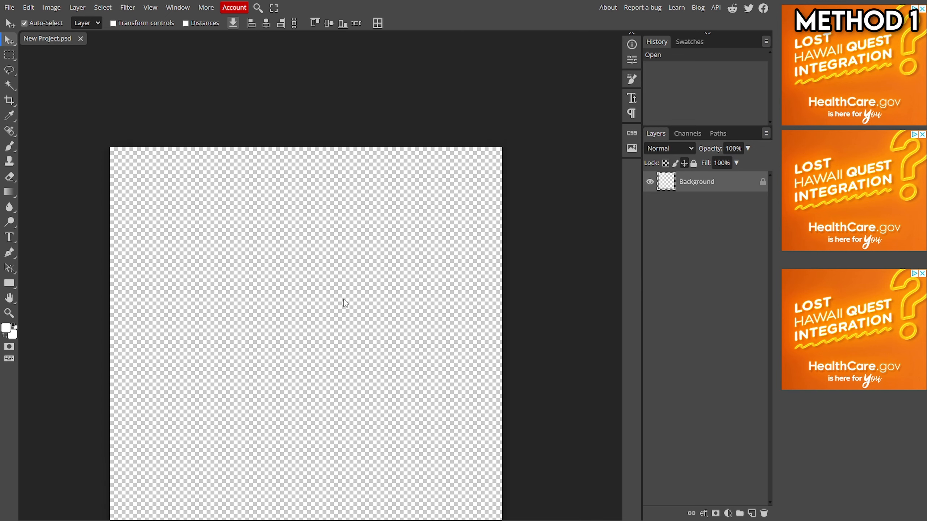
{"action": "scroll", "coordinate": [344, 303], "scroll_direction": "down", "scroll_amount": 2}
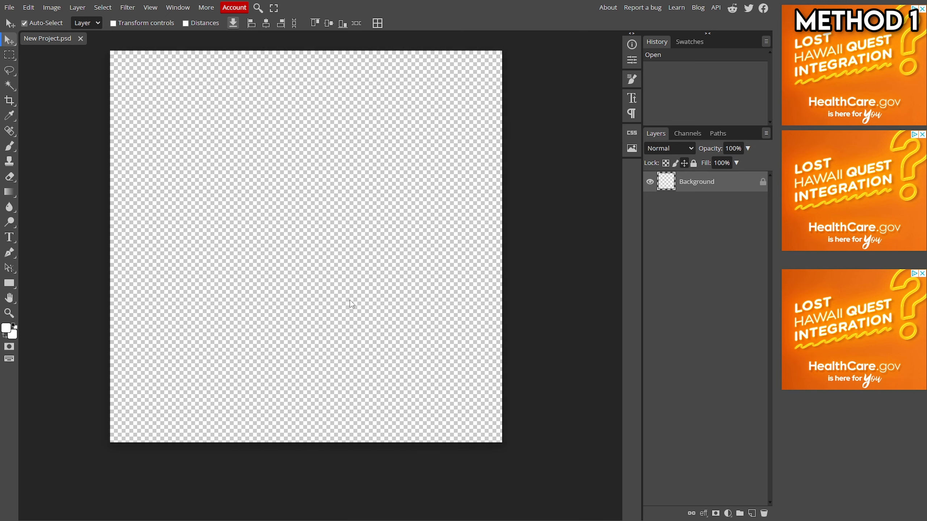
{"action": "left_click", "coordinate": [9, 238]}
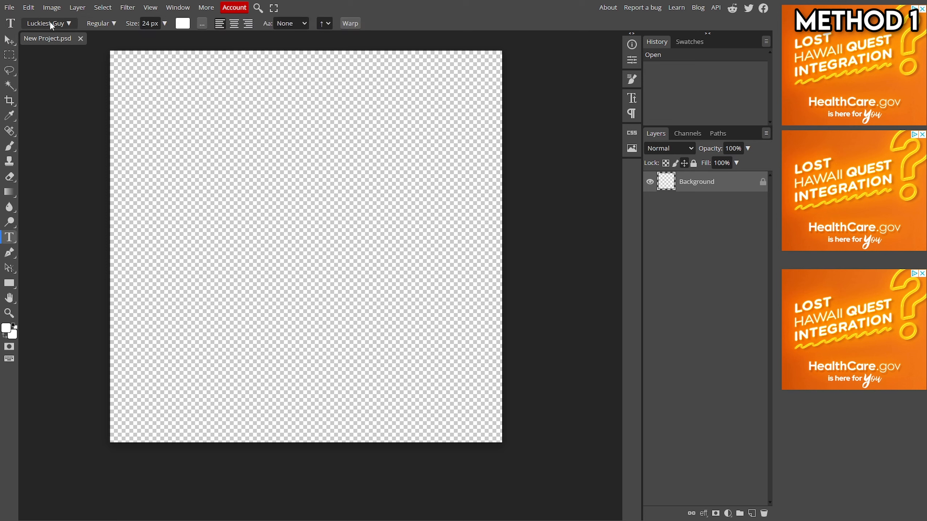
{"action": "left_click", "coordinate": [164, 23]}
{"action": "left_click_drag", "start_coordinate": [155, 38], "coordinate": [158, 38]}
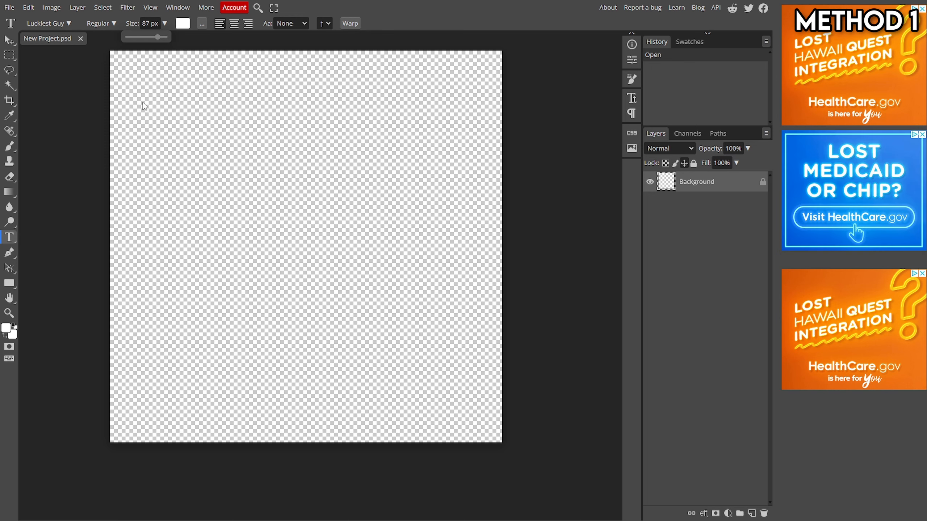
{"action": "left_click", "coordinate": [51, 23]}
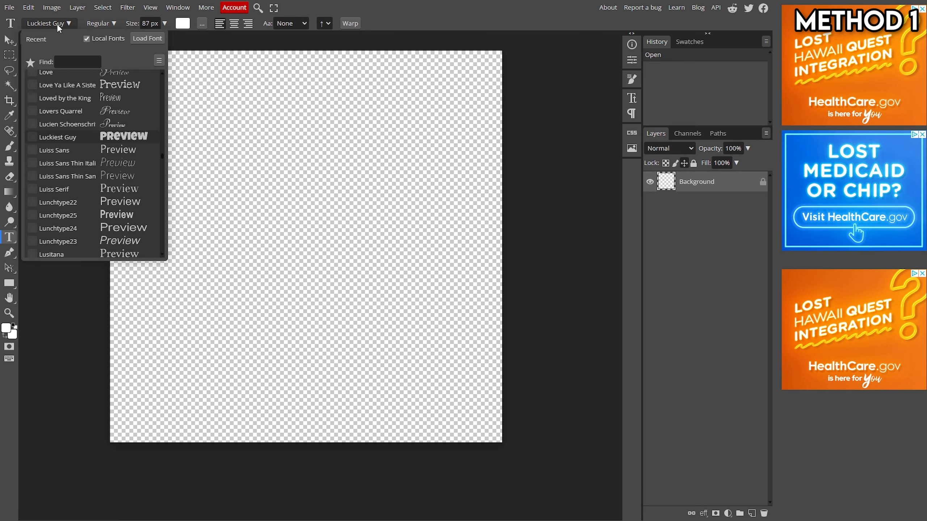
{"action": "left_click", "coordinate": [69, 24]}
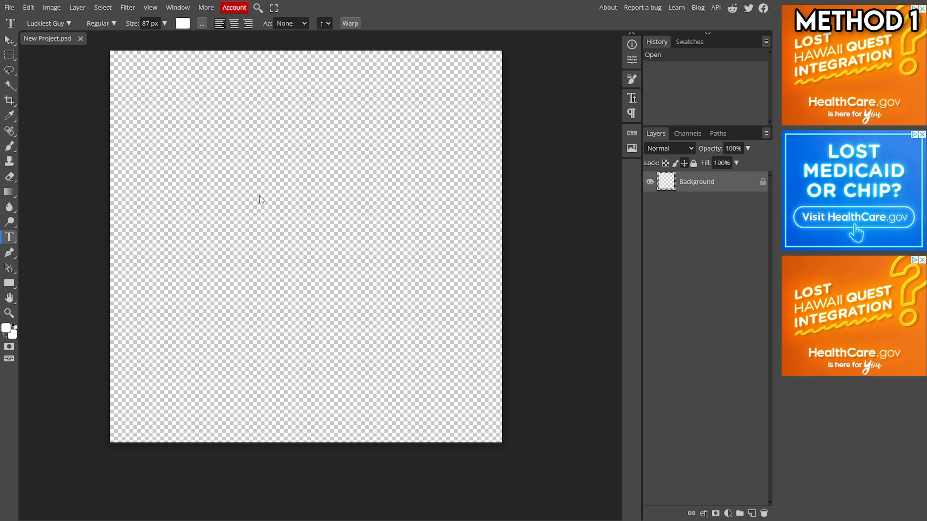
Step: Add the text CASH in the upper middle of the canvas and commit it
{"action": "left_click", "coordinate": [257, 184]}
{"action": "type", "text": "CASH"}
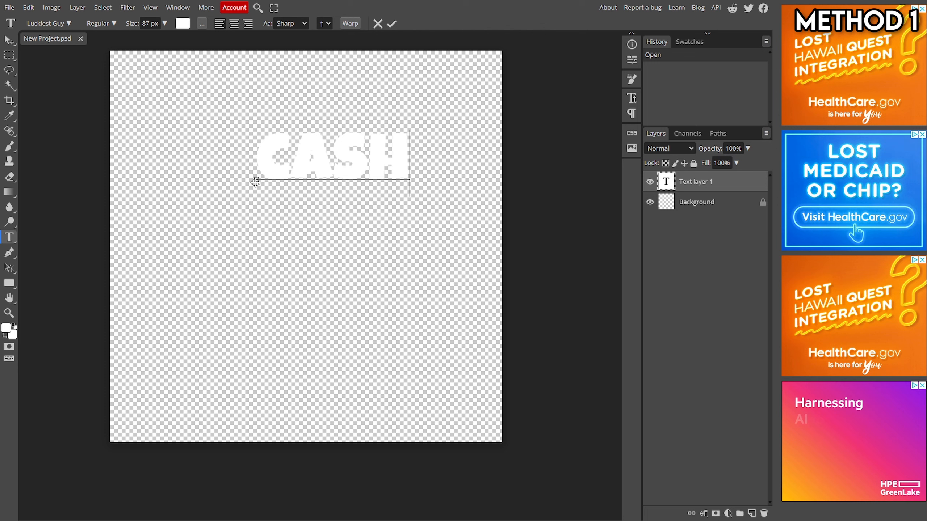
{"action": "left_click", "coordinate": [391, 24]}
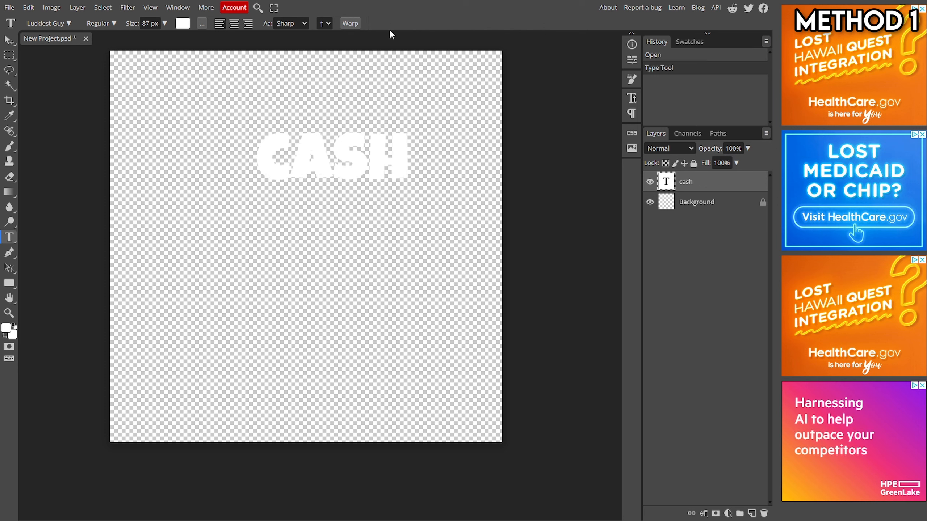
Step: Add a second text layer reading grab just below CASH and commit it
{"action": "left_click", "coordinate": [264, 226]}
{"action": "type", "text": "grab"}
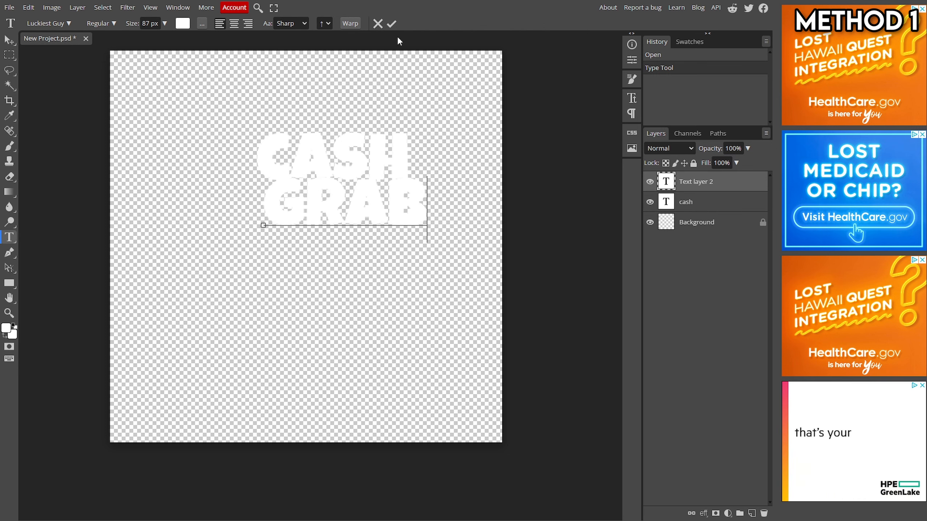
{"action": "left_click", "coordinate": [390, 24]}
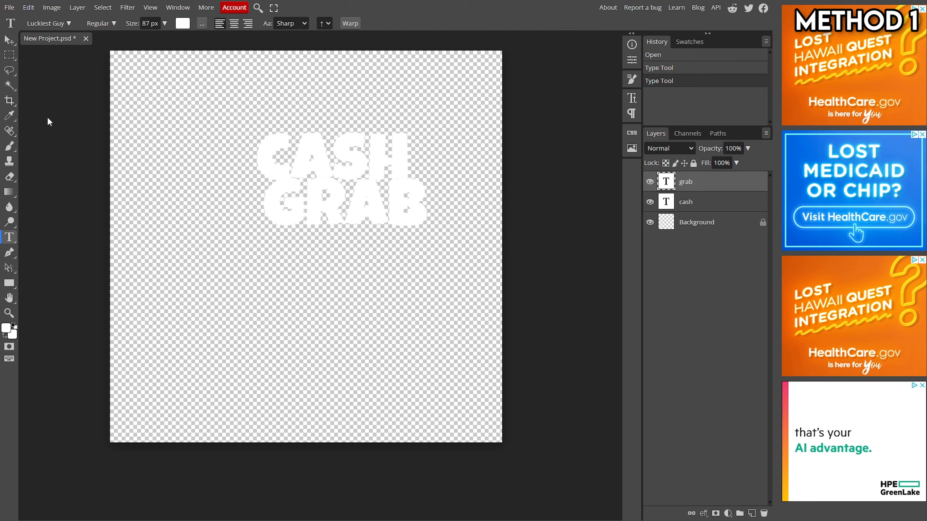
Step: Turn on transform controls and move the GRAB text lower on the canvas
{"action": "left_click", "coordinate": [10, 40]}
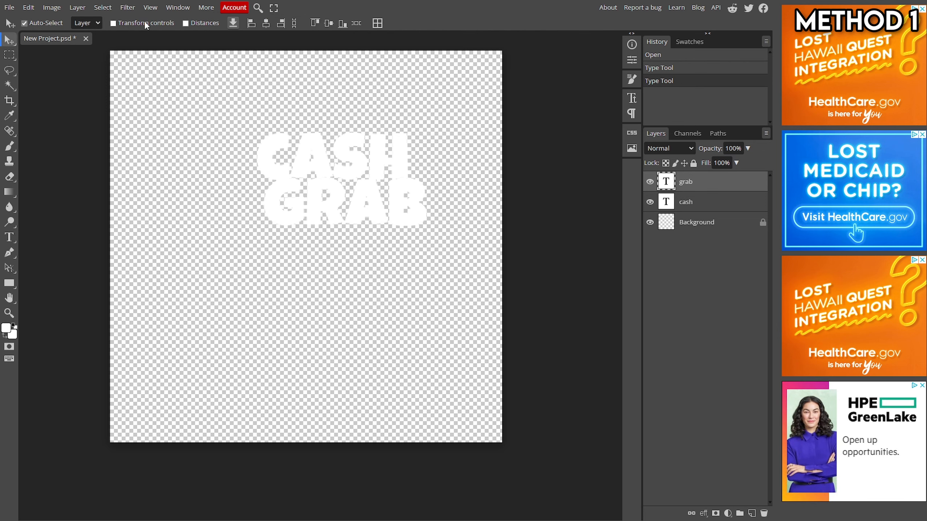
{"action": "left_click", "coordinate": [113, 23]}
{"action": "left_click_drag", "start_coordinate": [362, 222], "coordinate": [328, 289]}
{"action": "mouse_move", "coordinate": [384, 291]}
{"action": "left_mouse_down"}
{"action": "mouse_move", "coordinate": [427, 303]}
{"action": "mouse_move", "coordinate": [384, 290]}
{"action": "left_mouse_up"}
Step: Scale the CASH text up to about 137% and position it directly above GRAB
{"action": "left_click", "coordinate": [669, 204]}
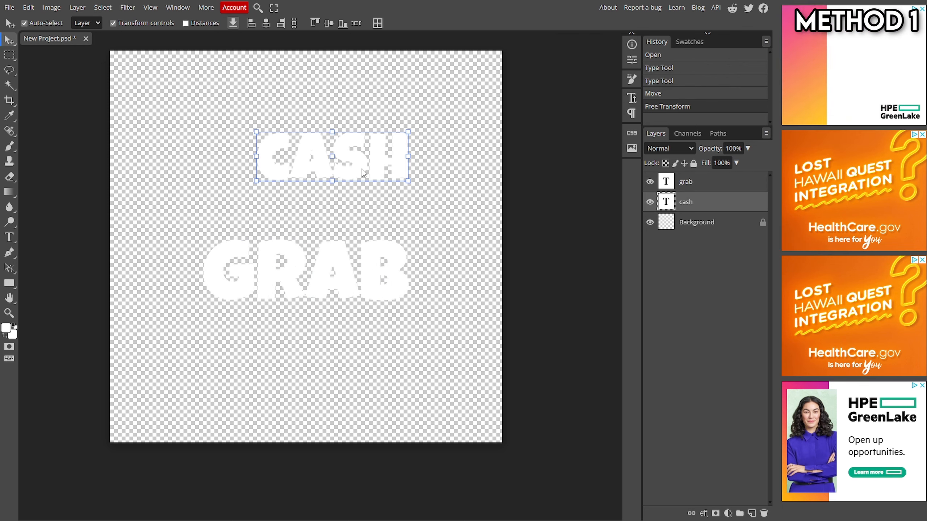
{"action": "left_click_drag", "start_coordinate": [408, 181], "coordinate": [461, 216]}
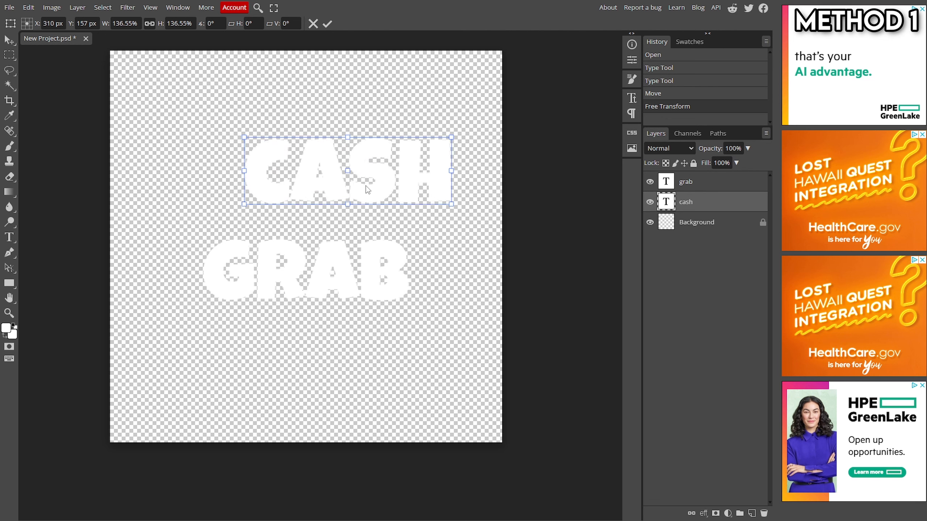
{"action": "left_click_drag", "start_coordinate": [366, 185], "coordinate": [332, 215]}
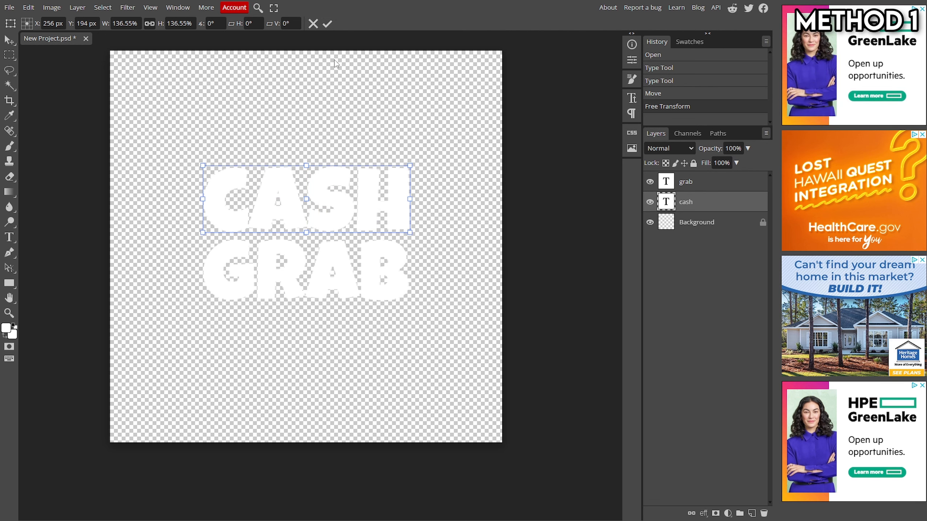
{"action": "left_click", "coordinate": [327, 24]}
Step: Warp the CASH text with an Arc style at 10% bend, then enlarge it to about 114%
{"action": "left_click", "coordinate": [9, 237]}
{"action": "double_click", "coordinate": [306, 193]}
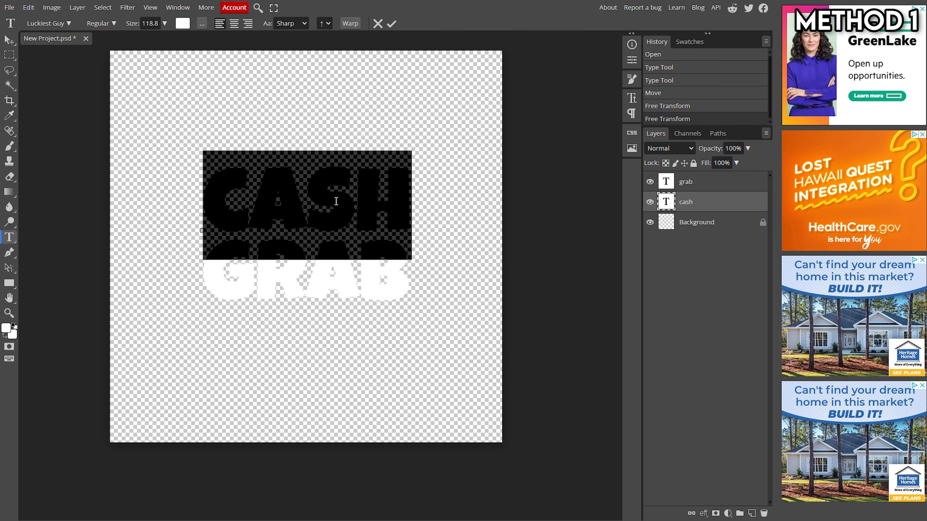
{"action": "left_click", "coordinate": [349, 24]}
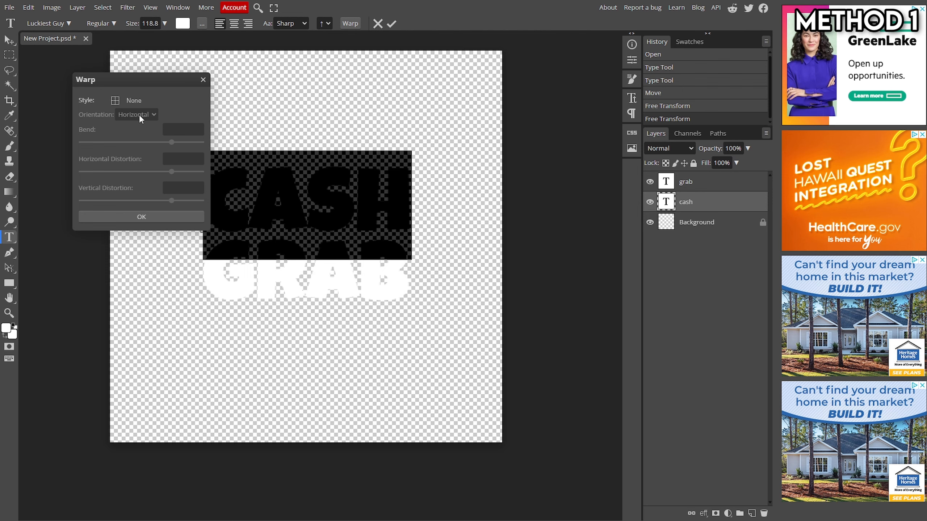
{"action": "left_click", "coordinate": [123, 100]}
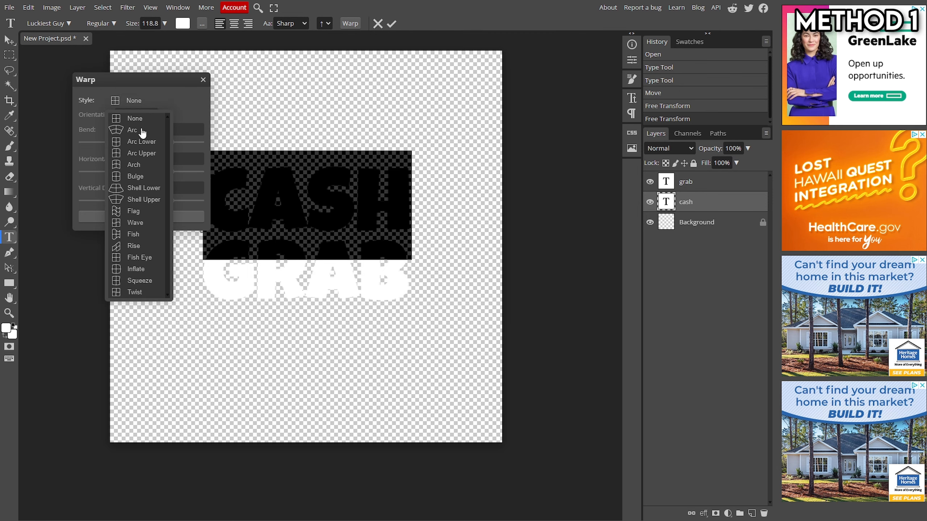
{"action": "left_click", "coordinate": [132, 130]}
{"action": "left_click_drag", "start_coordinate": [166, 142], "coordinate": [147, 143]}
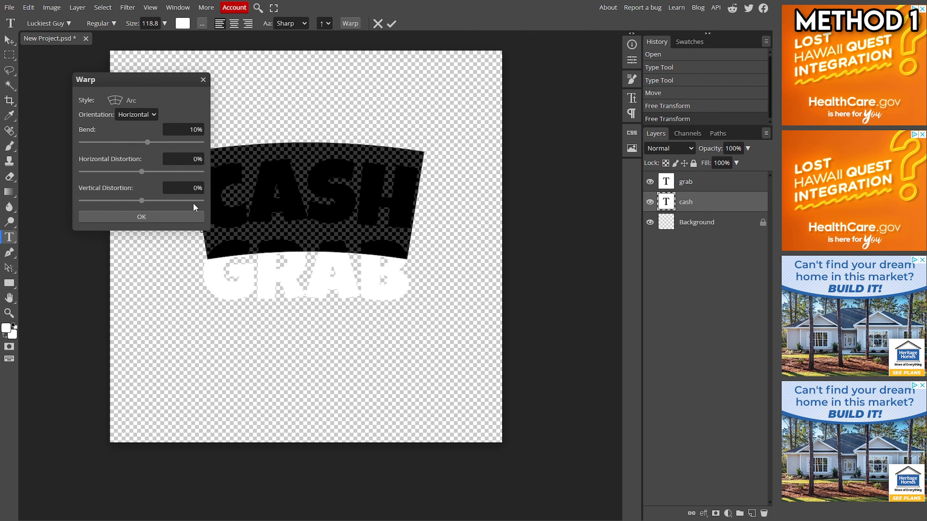
{"action": "left_click", "coordinate": [191, 217]}
{"action": "left_click", "coordinate": [392, 24]}
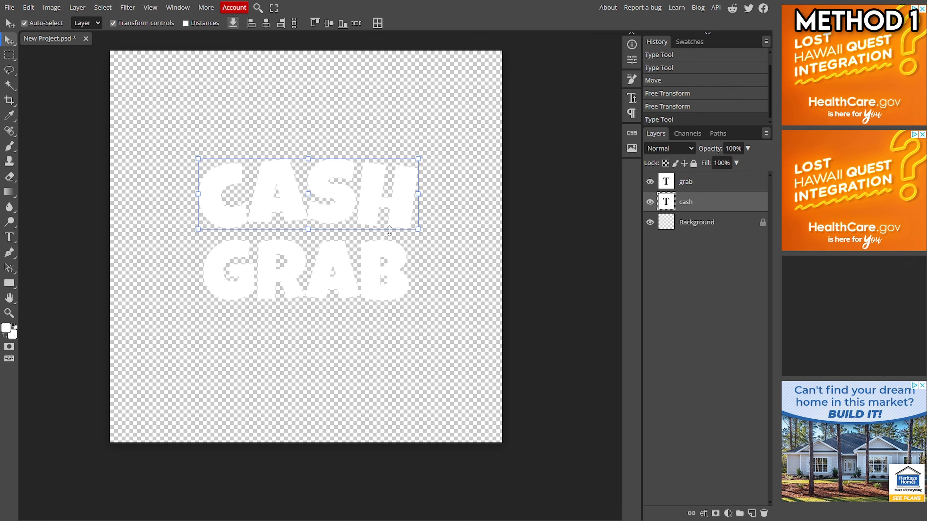
{"action": "left_click_drag", "start_coordinate": [418, 230], "coordinate": [398, 225]}
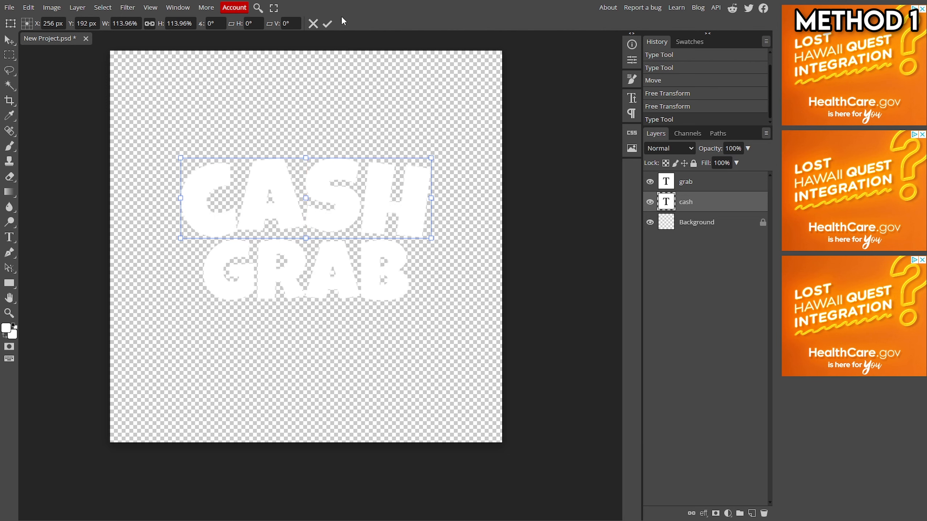
{"action": "left_click", "coordinate": [327, 24]}
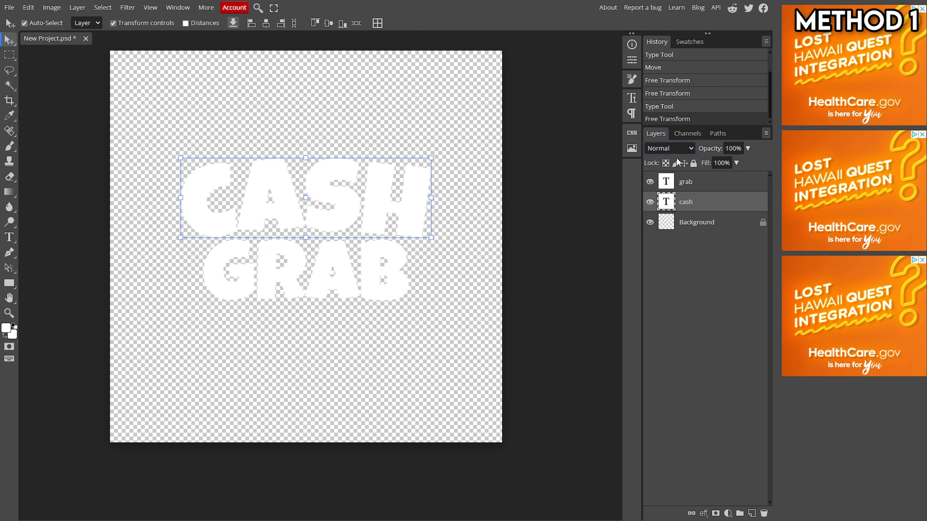
Step: Open the layer style of the CASH layer and enable Gradient Overlay
{"action": "right_click", "coordinate": [700, 203]}
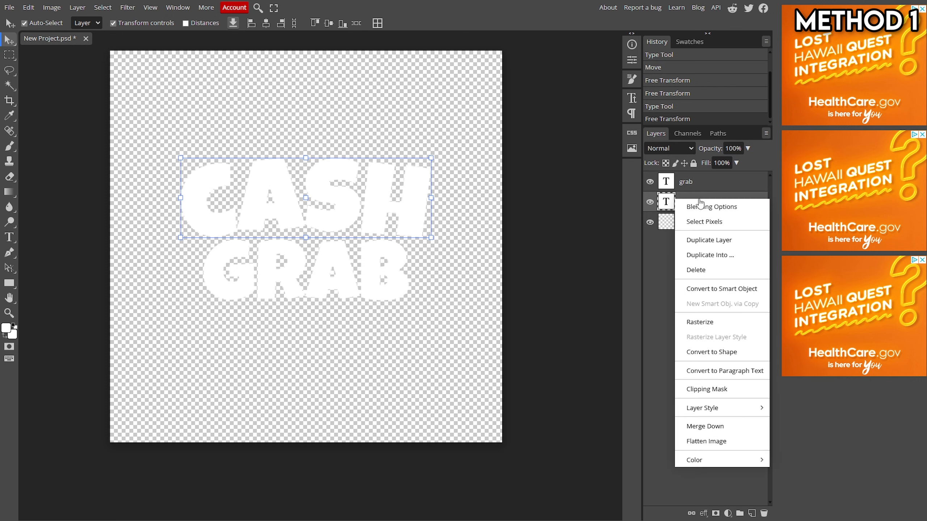
{"action": "left_click", "coordinate": [661, 242]}
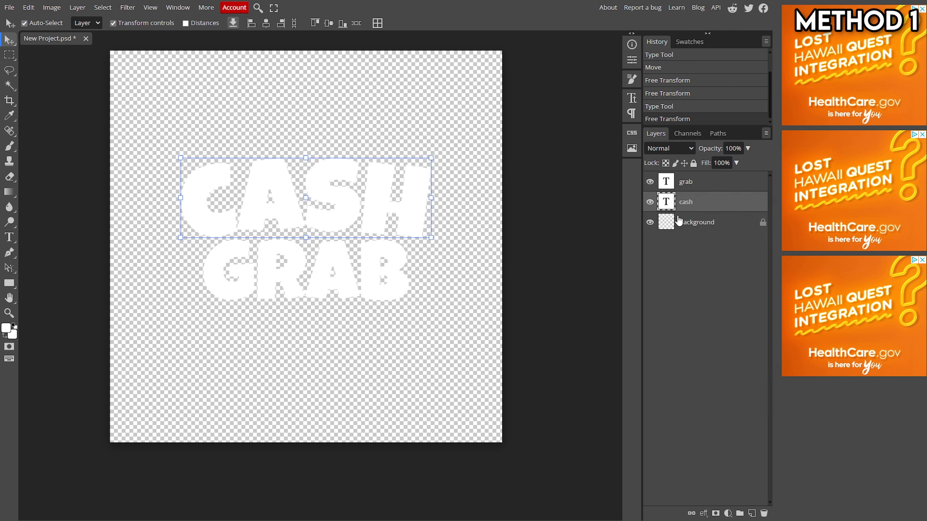
{"action": "double_click", "coordinate": [689, 205]}
{"action": "double_click", "coordinate": [734, 203]}
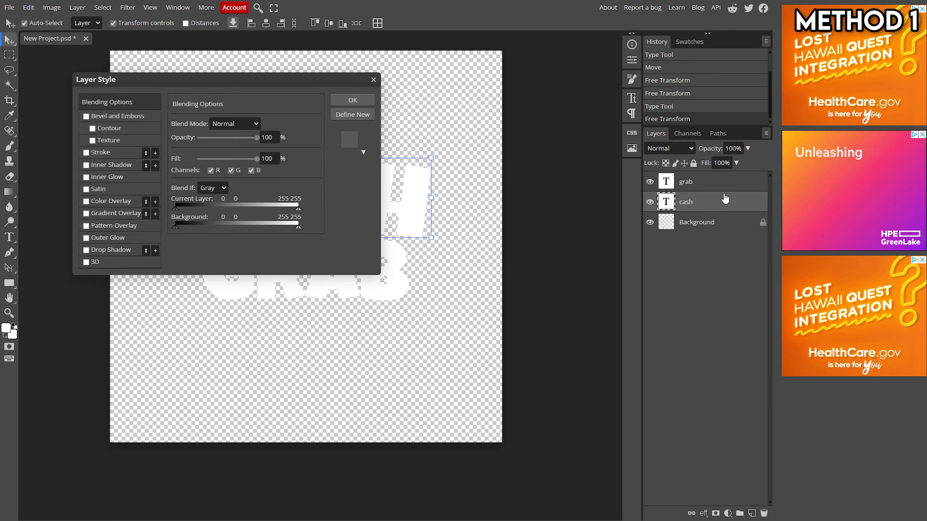
{"action": "left_click_drag", "start_coordinate": [207, 82], "coordinate": [642, 88]}
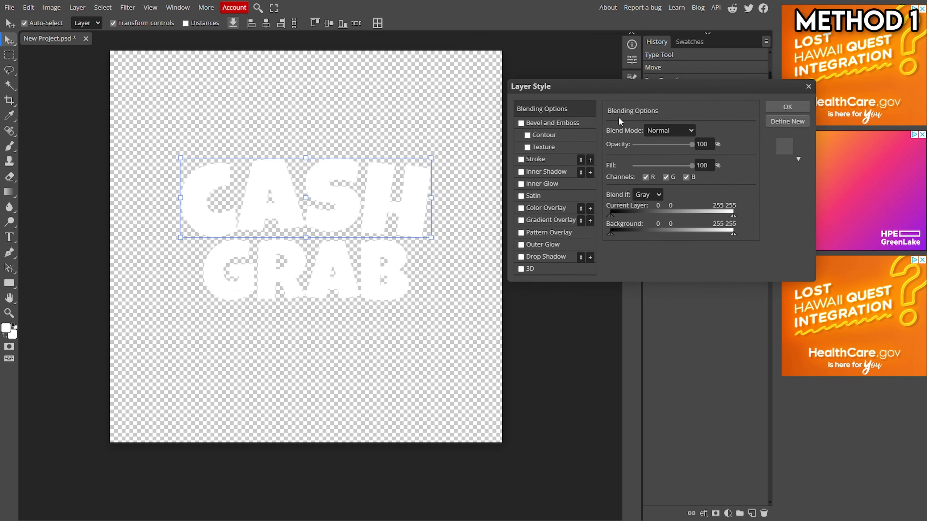
{"action": "left_click", "coordinate": [543, 220]}
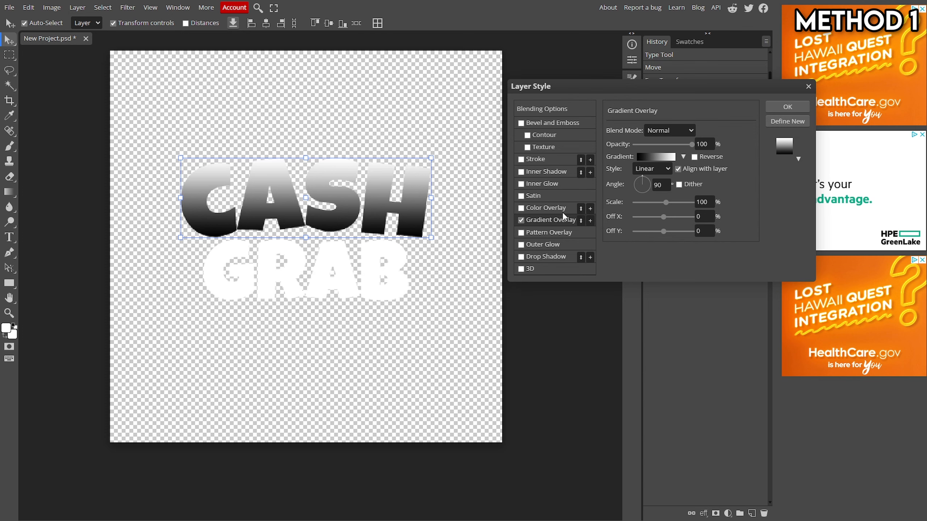
{"action": "left_click", "coordinate": [654, 158]}
{"action": "left_click_drag", "start_coordinate": [280, 155], "coordinate": [630, 144]}
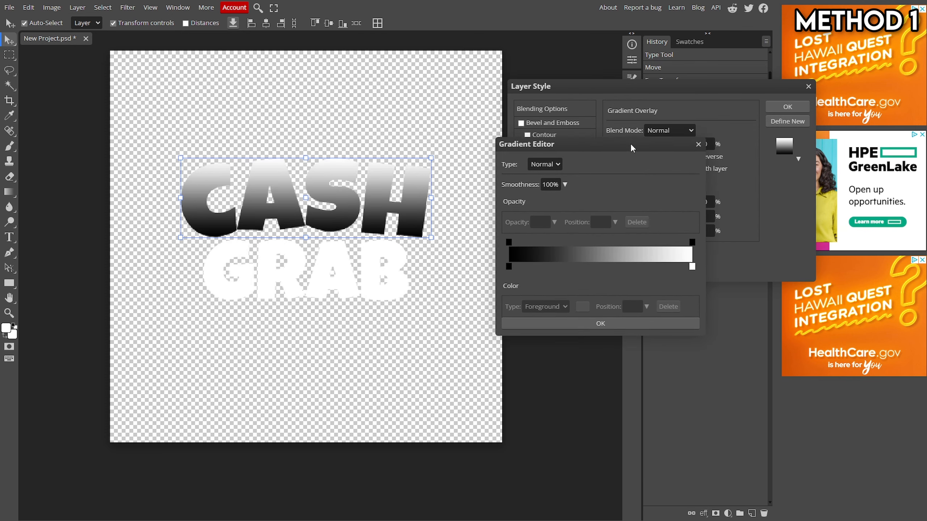
{"action": "left_click", "coordinate": [510, 262]}
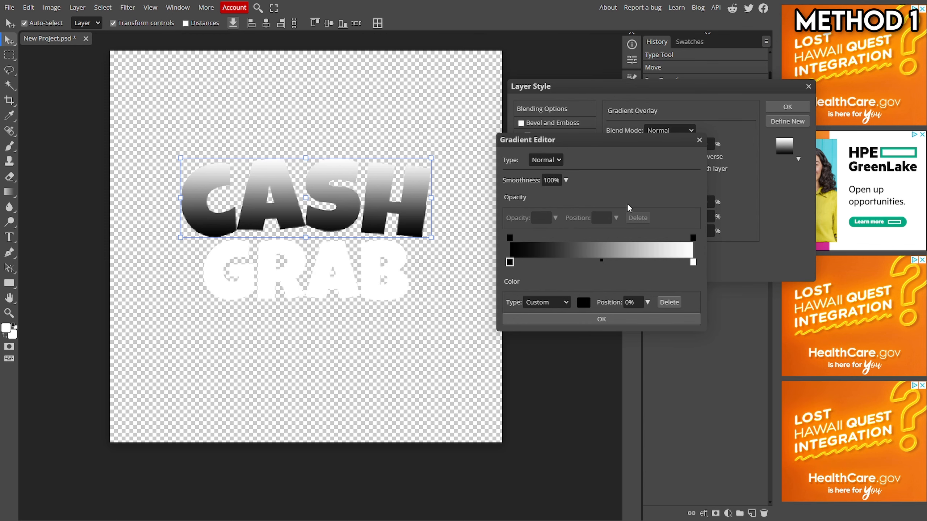
{"action": "left_click", "coordinate": [699, 140]}
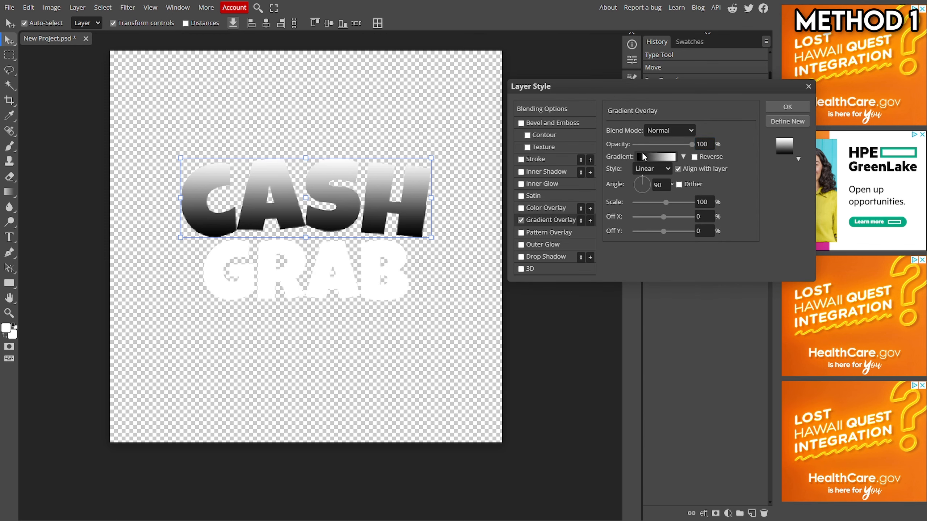
{"action": "left_click", "coordinate": [684, 157]}
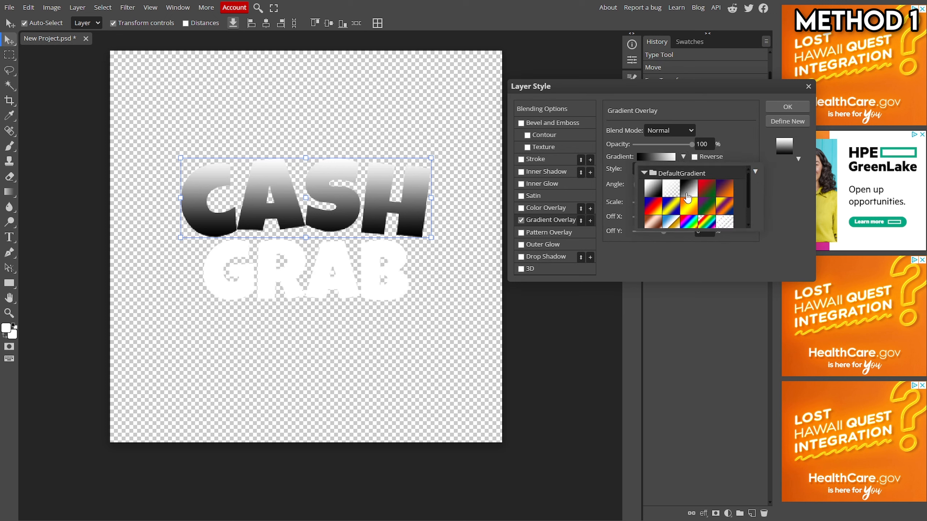
{"action": "left_click", "coordinate": [735, 148]}
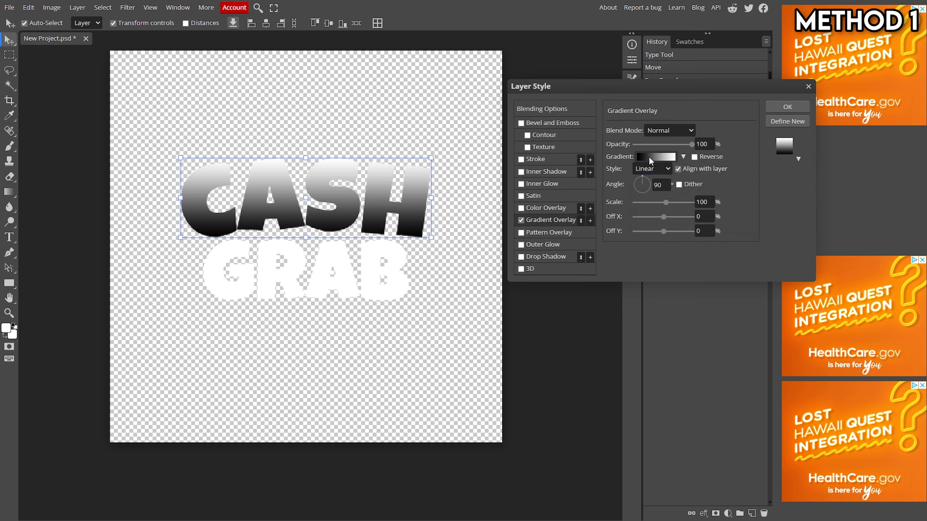
{"action": "left_click", "coordinate": [649, 157]}
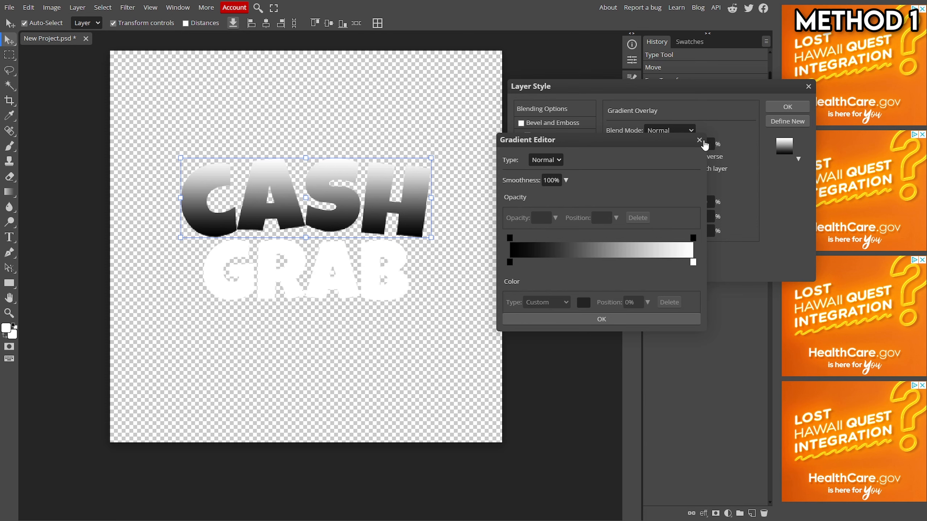
{"action": "left_click", "coordinate": [699, 141]}
Step: Open the CASH gradient in the editor and set its left color stop to dark green #0a5706
{"action": "left_click", "coordinate": [657, 157]}
{"action": "double_click", "coordinate": [510, 262]}
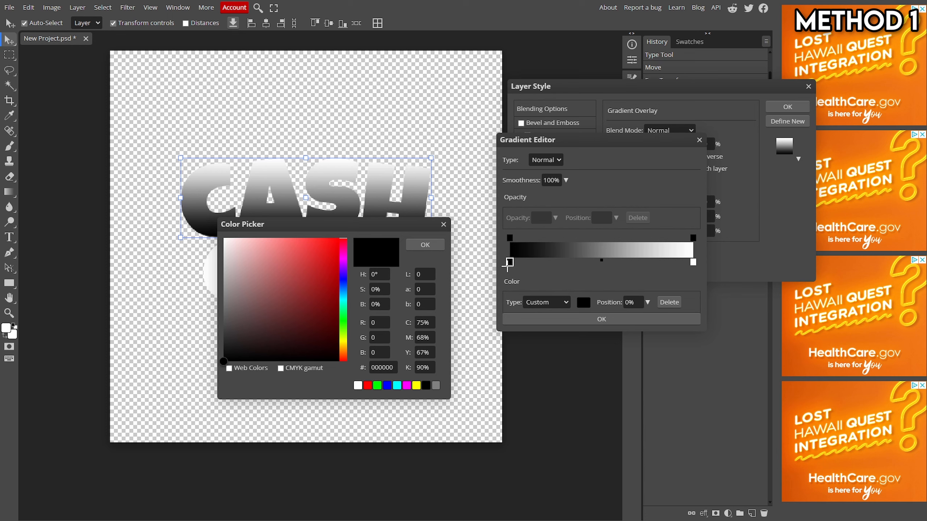
{"action": "left_click", "coordinate": [344, 314]}
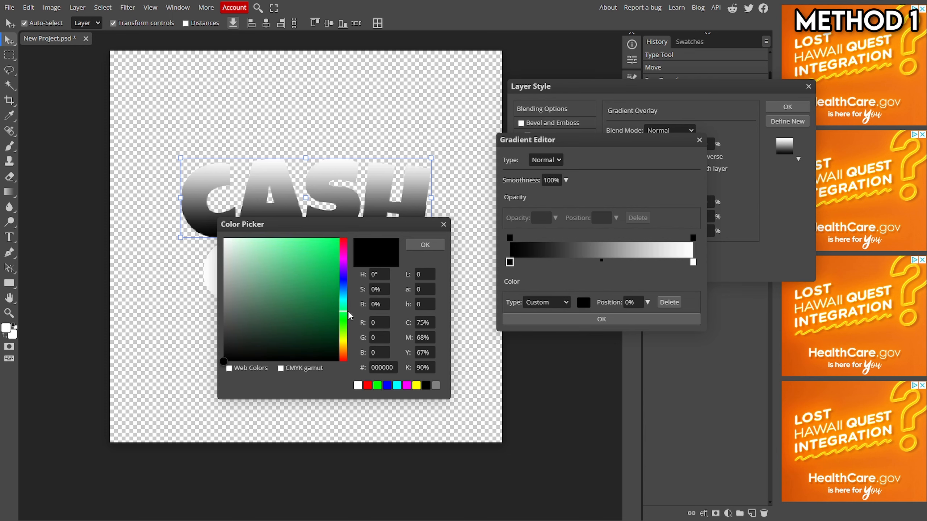
{"action": "mouse_move", "coordinate": [349, 313]}
{"action": "left_mouse_down"}
{"action": "mouse_move", "coordinate": [334, 243]}
{"action": "mouse_move", "coordinate": [362, 211]}
{"action": "mouse_move", "coordinate": [354, 337]}
{"action": "mouse_move", "coordinate": [331, 320]}
{"action": "left_mouse_up"}
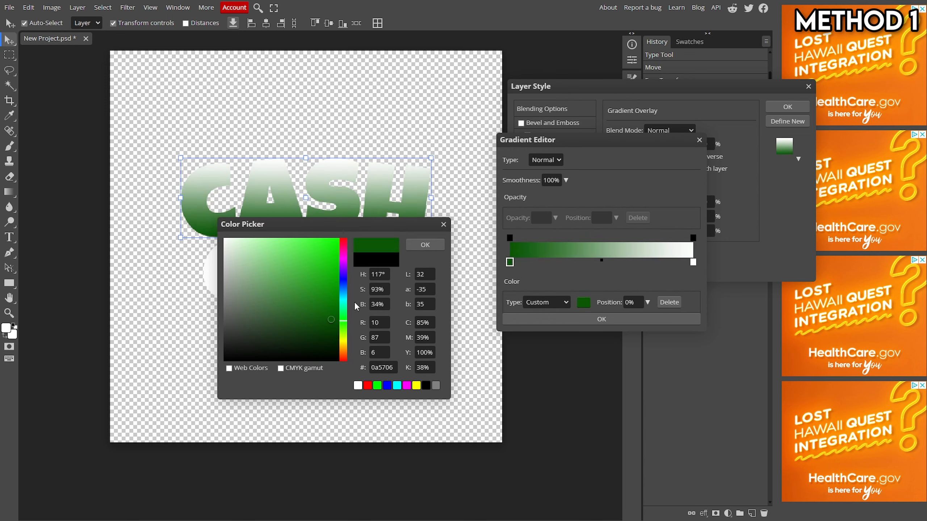
{"action": "left_click", "coordinate": [425, 244]}
Step: Set the gradient's right color stop to bright green #0cff00 and confirm the gradient
{"action": "double_click", "coordinate": [693, 264]}
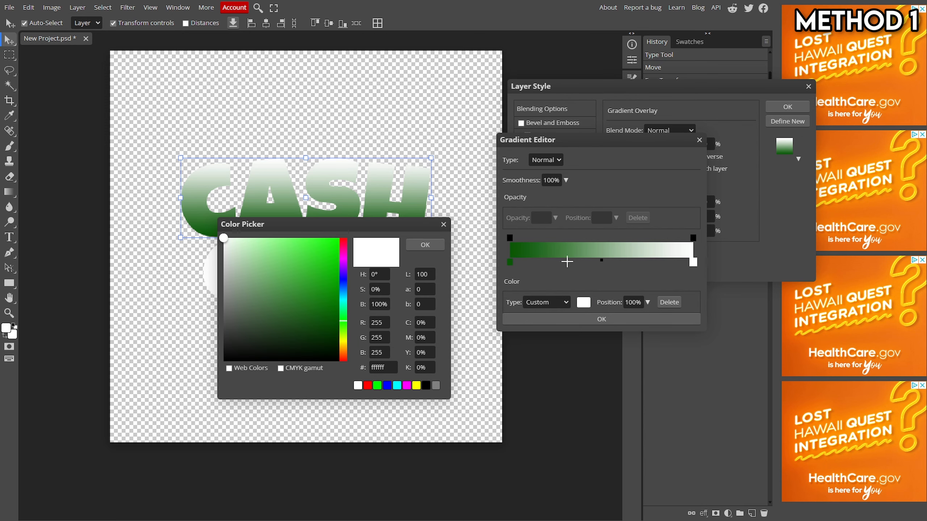
{"action": "mouse_move", "coordinate": [334, 278]}
{"action": "left_mouse_down"}
{"action": "mouse_move", "coordinate": [327, 251]}
{"action": "mouse_move", "coordinate": [342, 236]}
{"action": "mouse_move", "coordinate": [369, 252]}
{"action": "mouse_move", "coordinate": [392, 229]}
{"action": "left_mouse_up"}
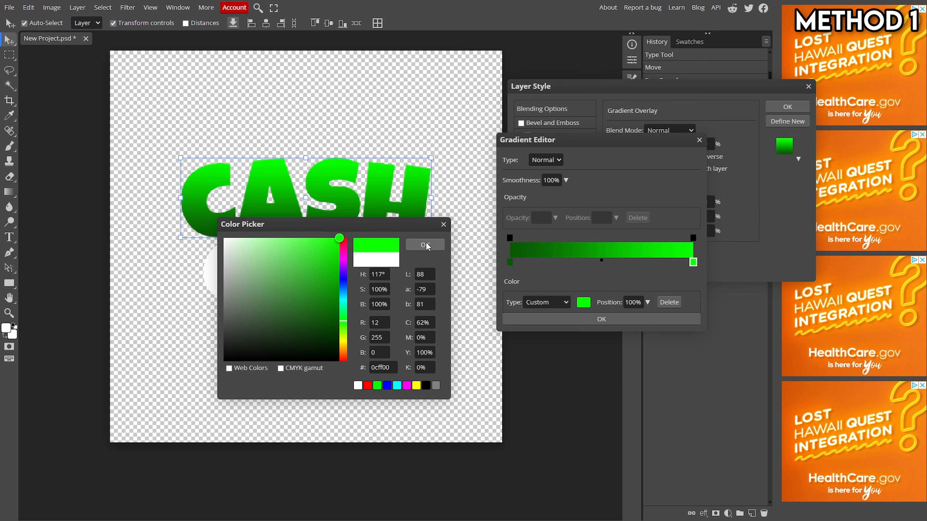
{"action": "left_click", "coordinate": [424, 245]}
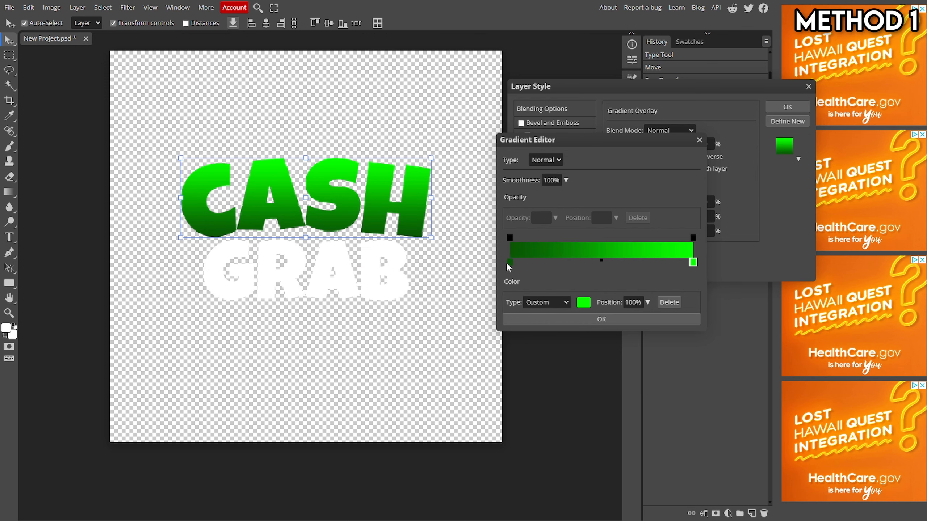
{"action": "left_click", "coordinate": [630, 317]}
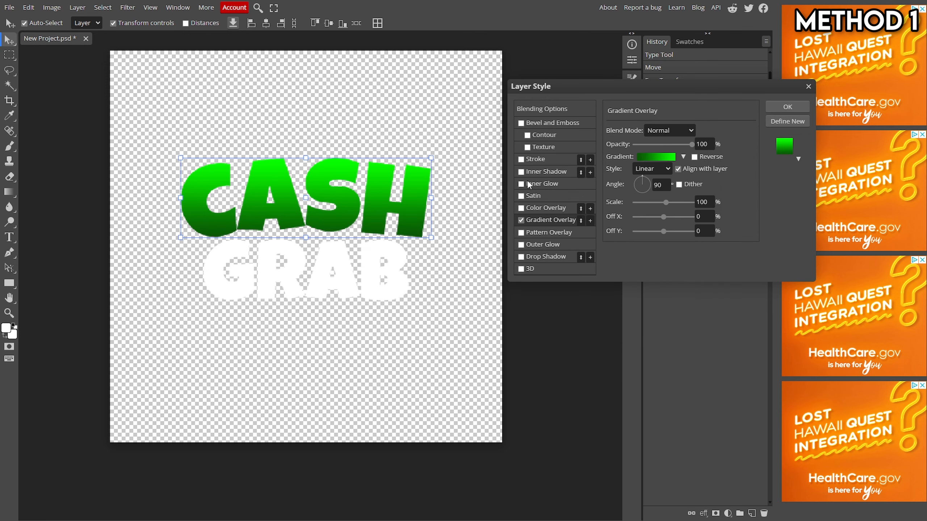
Step: Enable Inner Glow on CASH and set its color by sampling the green from the CASH text
{"action": "left_click", "coordinate": [541, 183]}
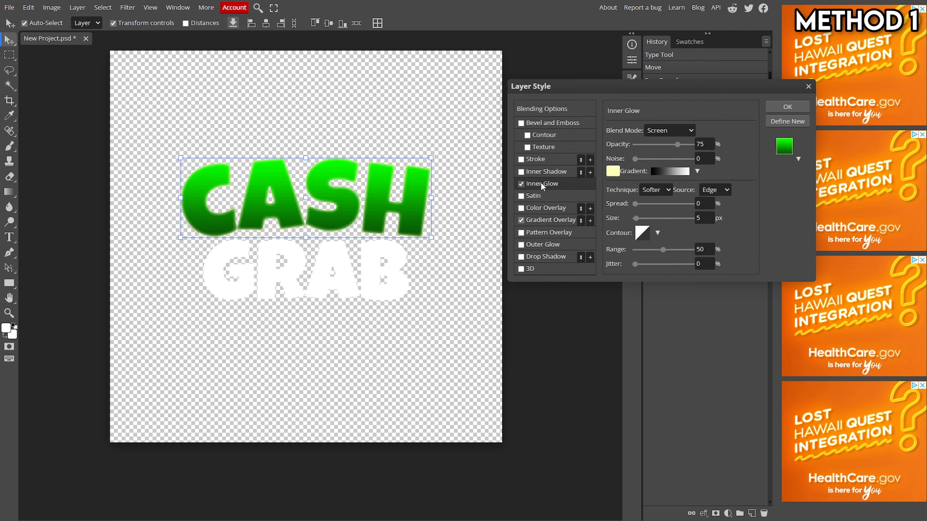
{"action": "left_click", "coordinate": [613, 171]}
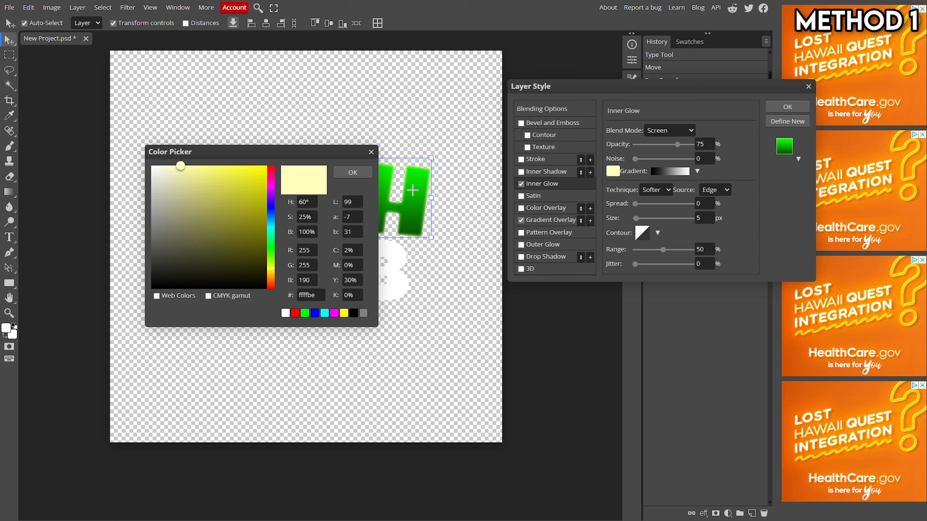
{"action": "left_click", "coordinate": [410, 209]}
{"action": "left_click", "coordinate": [353, 172]}
Step: Set the Inner Glow blend mode to Color Dodge with opacity about 20%, then apply the layer style
{"action": "left_click_drag", "start_coordinate": [677, 144], "coordinate": [692, 145]}
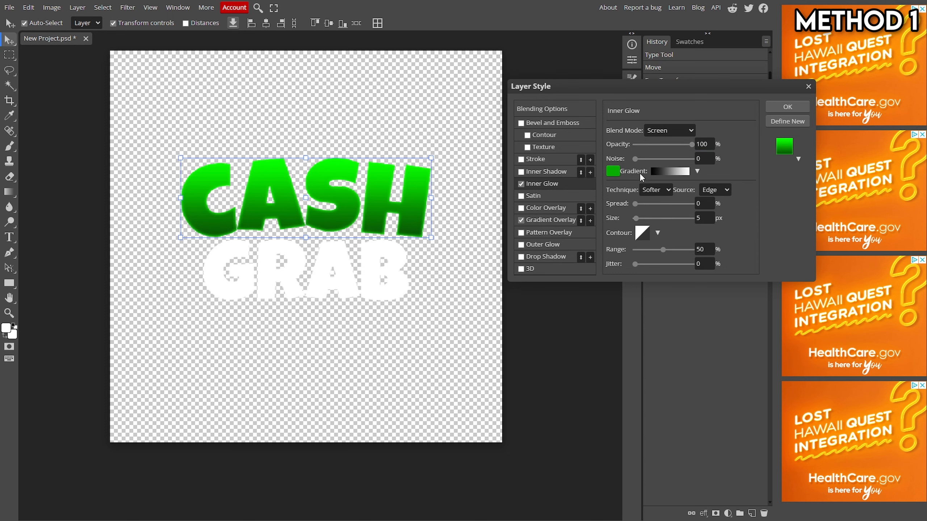
{"action": "mouse_move", "coordinate": [641, 218]}
{"action": "left_mouse_down"}
{"action": "mouse_move", "coordinate": [656, 219]}
{"action": "mouse_move", "coordinate": [636, 218]}
{"action": "left_mouse_up"}
{"action": "left_click_drag", "start_coordinate": [685, 145], "coordinate": [663, 154]}
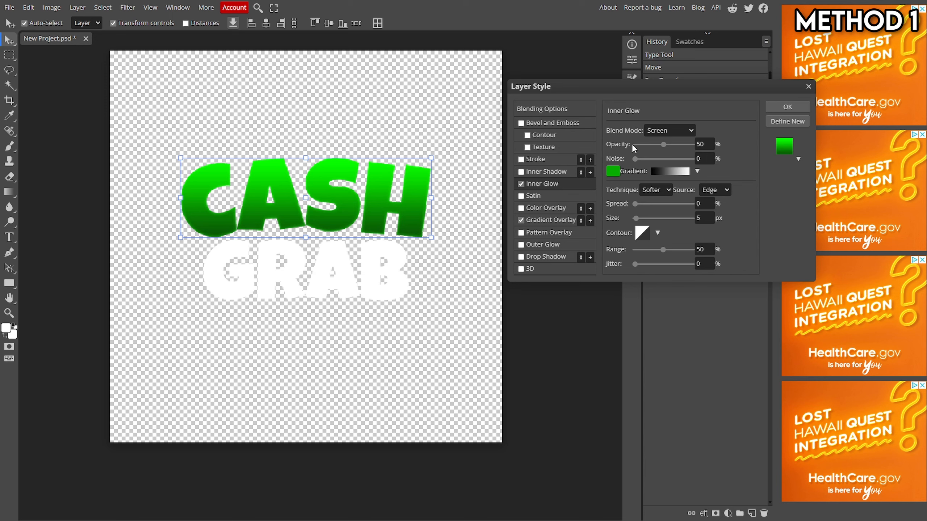
{"action": "left_click", "coordinate": [668, 131]}
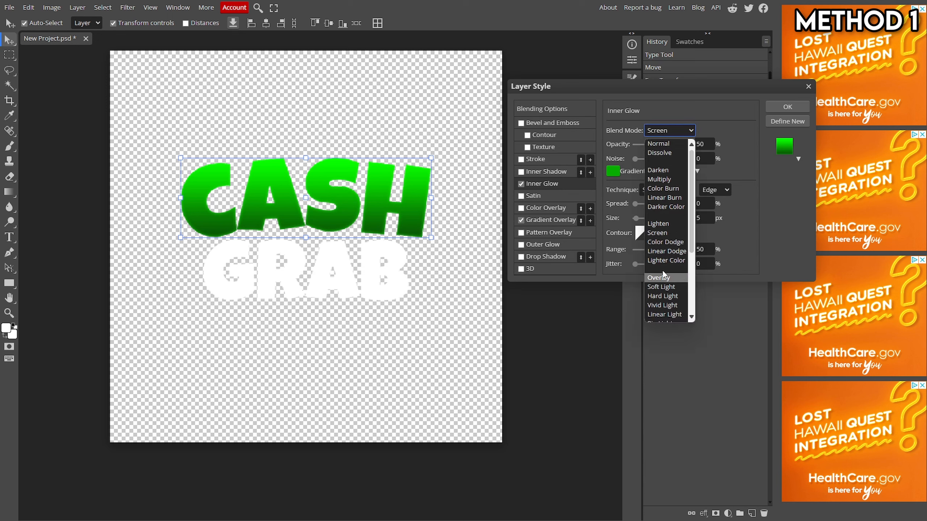
{"action": "left_click", "coordinate": [662, 242]}
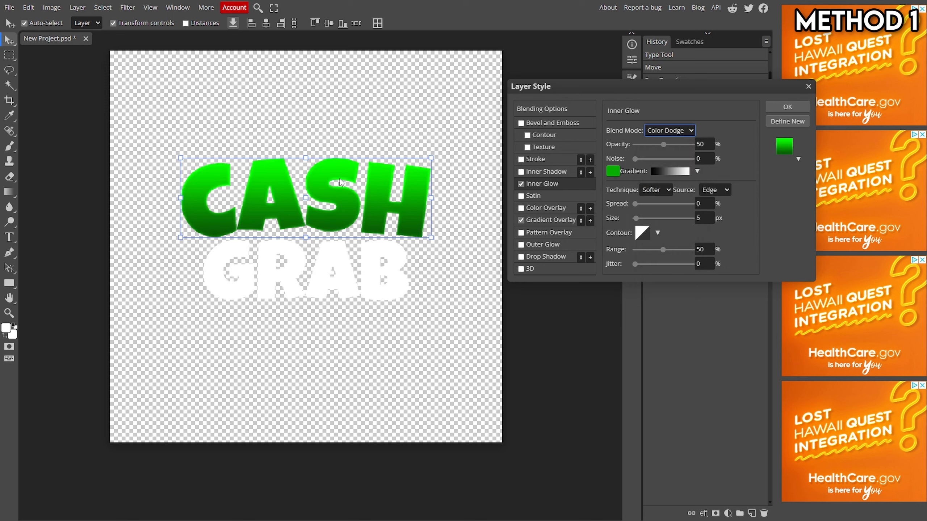
{"action": "left_click_drag", "start_coordinate": [663, 145], "coordinate": [648, 148]}
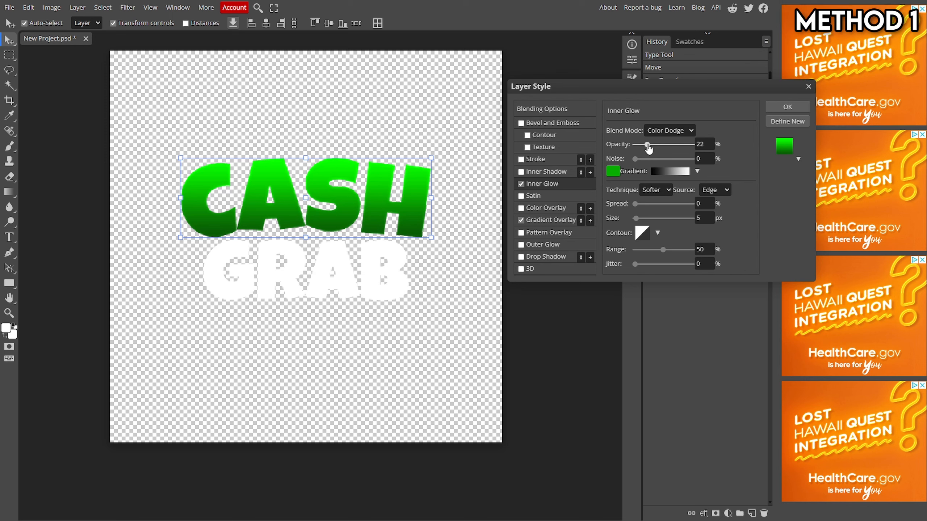
{"action": "left_click", "coordinate": [701, 146]}
{"action": "left_click", "coordinate": [787, 106]}
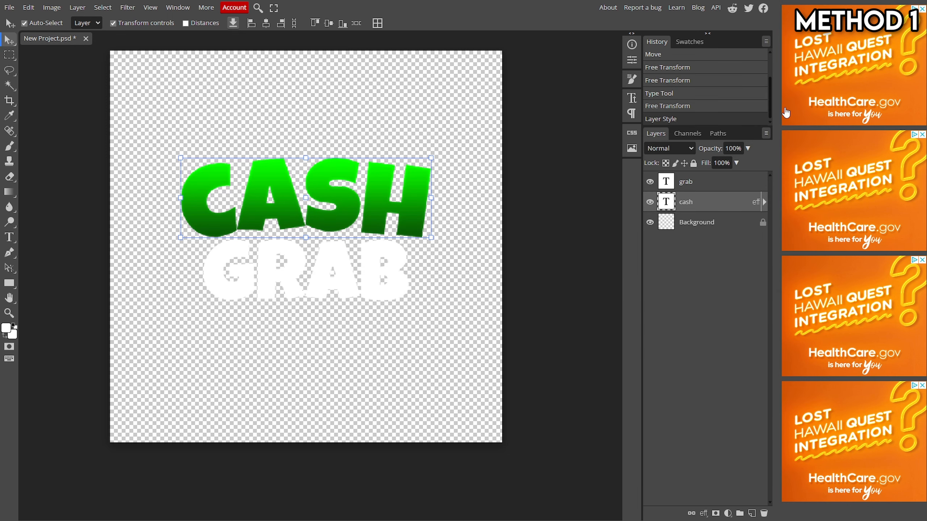
Step: Open the layer style of the GRAB layer and enable Gradient Overlay
{"action": "left_click", "coordinate": [728, 184]}
{"action": "right_click", "coordinate": [728, 184]}
{"action": "left_click", "coordinate": [721, 187]}
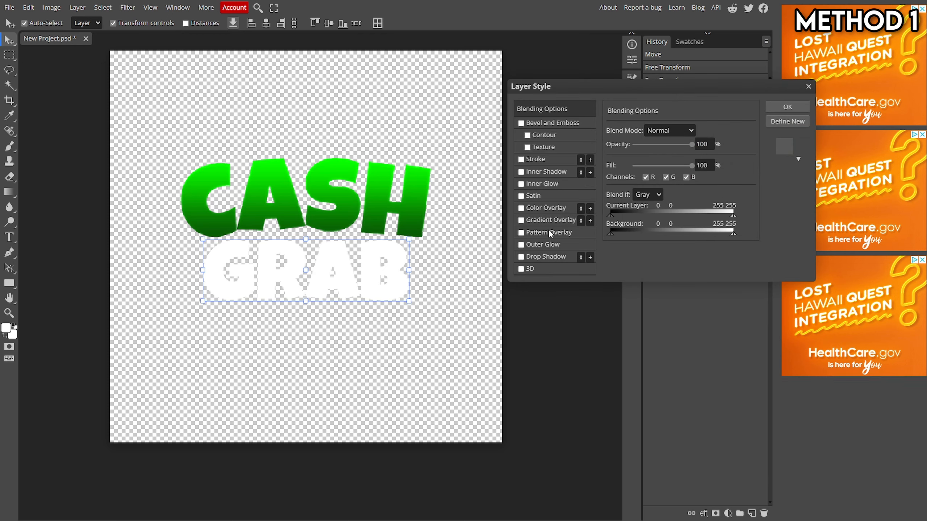
{"action": "left_click", "coordinate": [551, 219]}
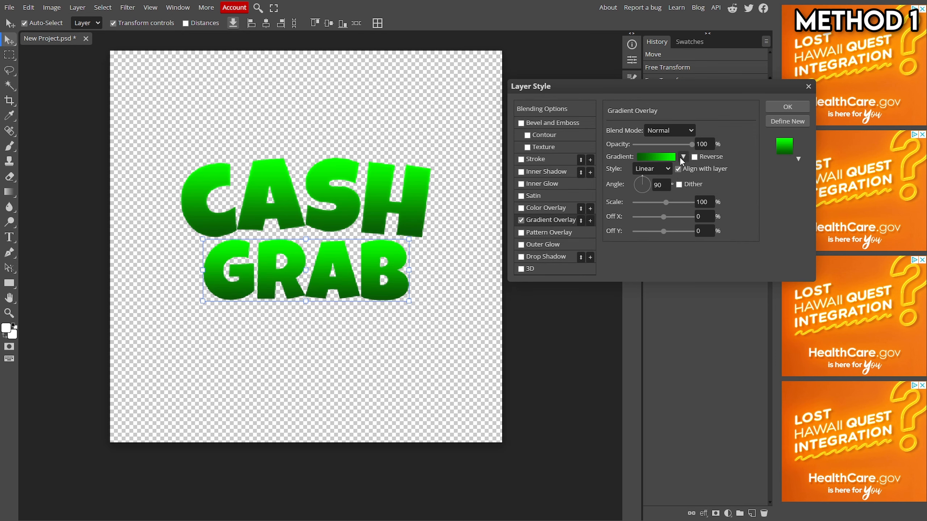
{"action": "left_click", "coordinate": [644, 157]}
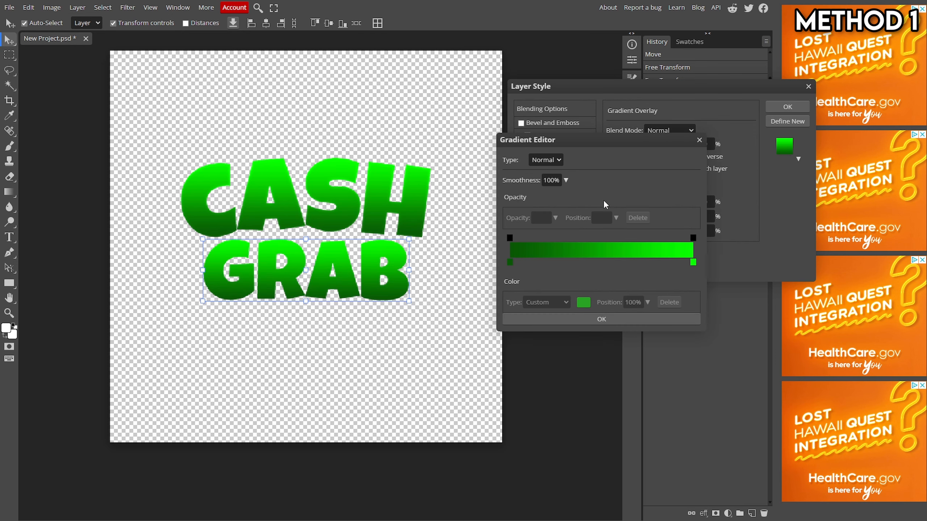
{"action": "left_click", "coordinate": [510, 263]}
{"action": "double_click", "coordinate": [509, 263]}
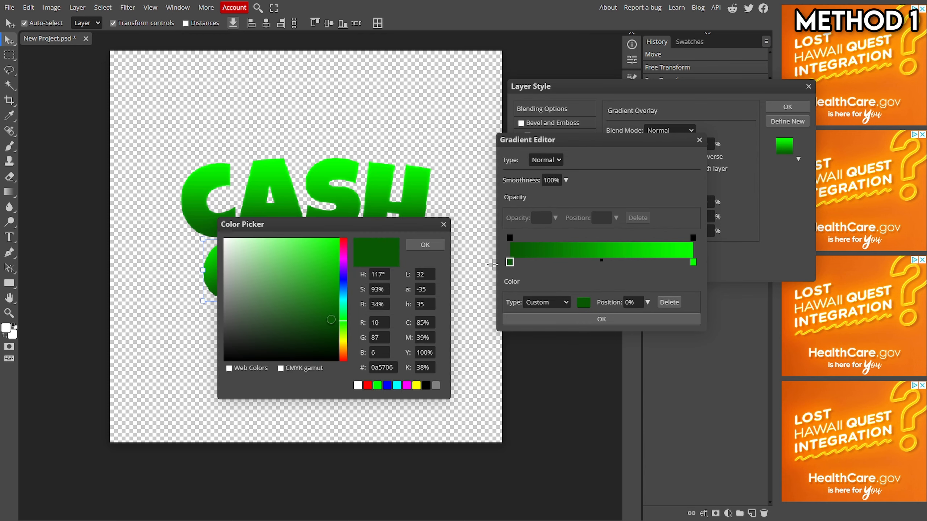
{"action": "left_click", "coordinate": [427, 245]}
{"action": "left_click", "coordinate": [601, 319]}
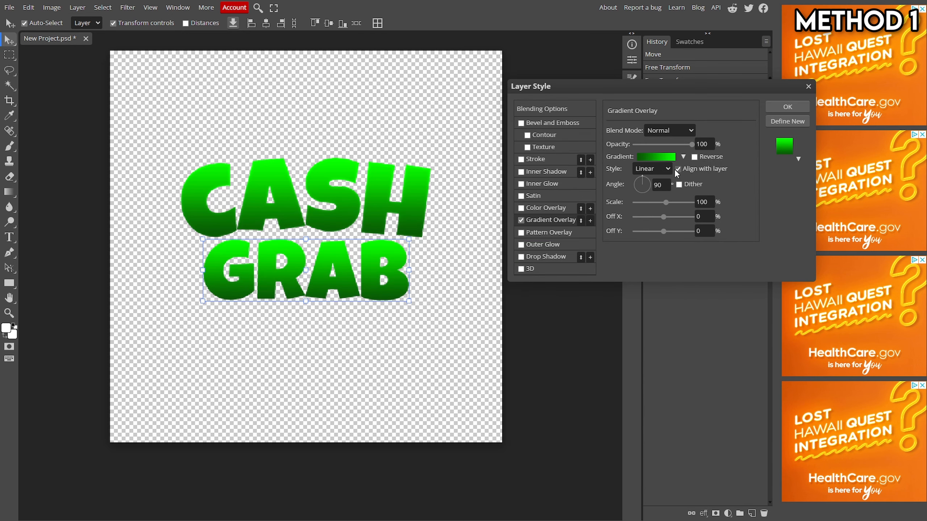
Step: Apply the orange-yellow preset gradient to GRAB and move its yellow stop to the right end
{"action": "left_click", "coordinate": [683, 158]}
{"action": "left_click", "coordinate": [688, 206]}
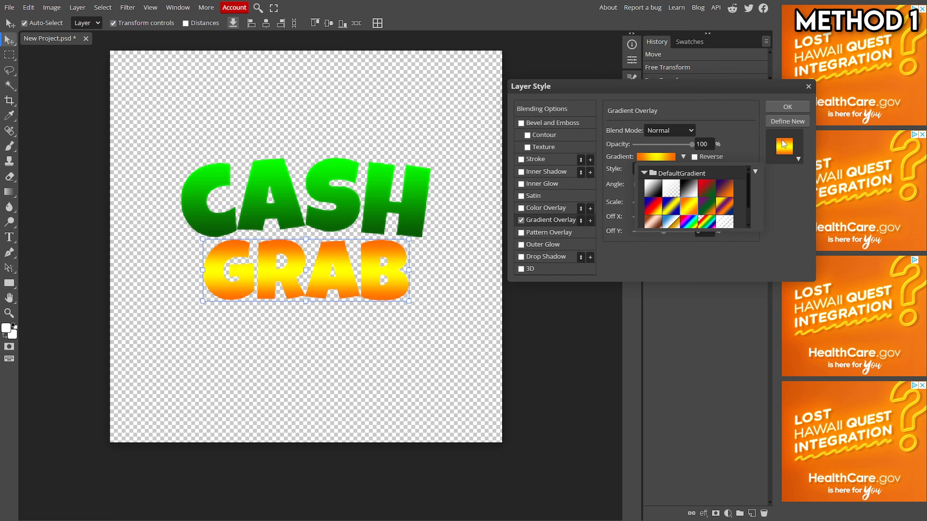
{"action": "left_click", "coordinate": [683, 157]}
{"action": "left_click", "coordinate": [649, 157]}
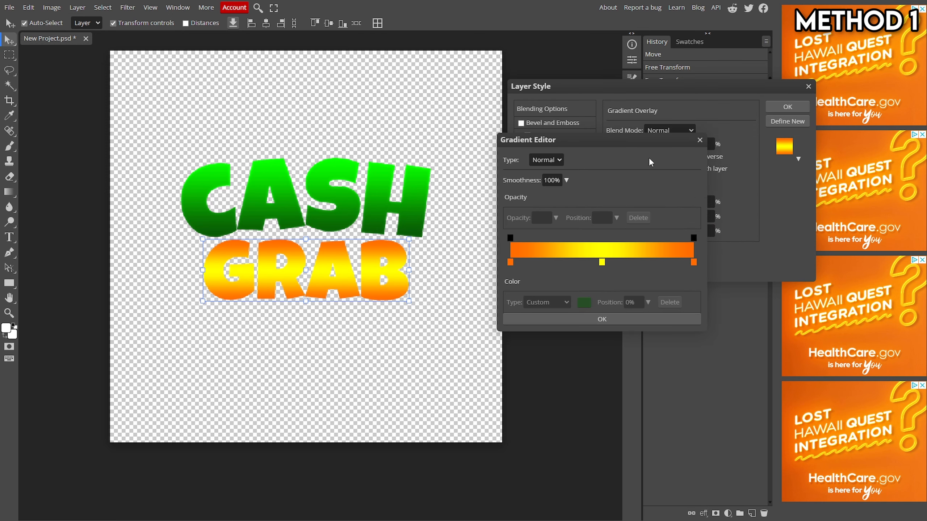
{"action": "left_click_drag", "start_coordinate": [601, 263], "coordinate": [702, 266]}
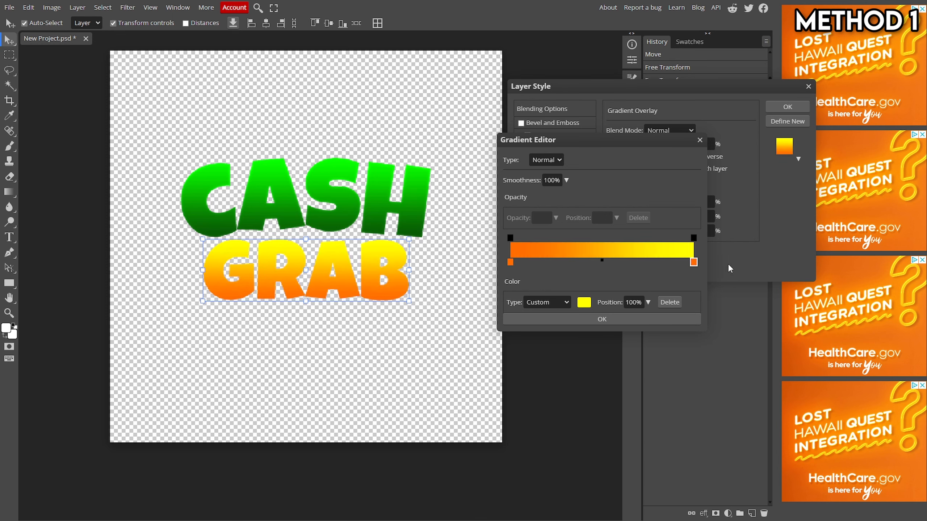
{"action": "left_click", "coordinate": [647, 320]}
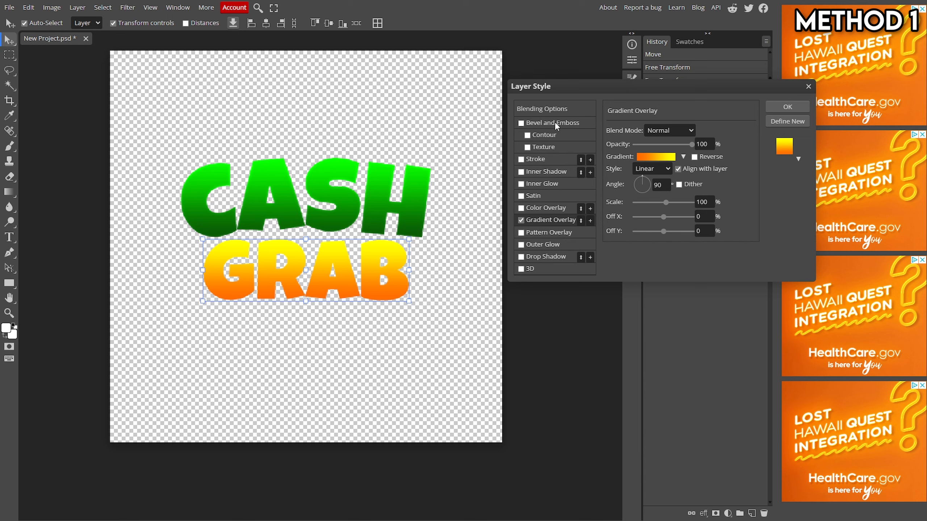
Step: Enable Inner Glow on GRAB with its color sampled from the orange of the GRAB text
{"action": "left_click", "coordinate": [540, 184]}
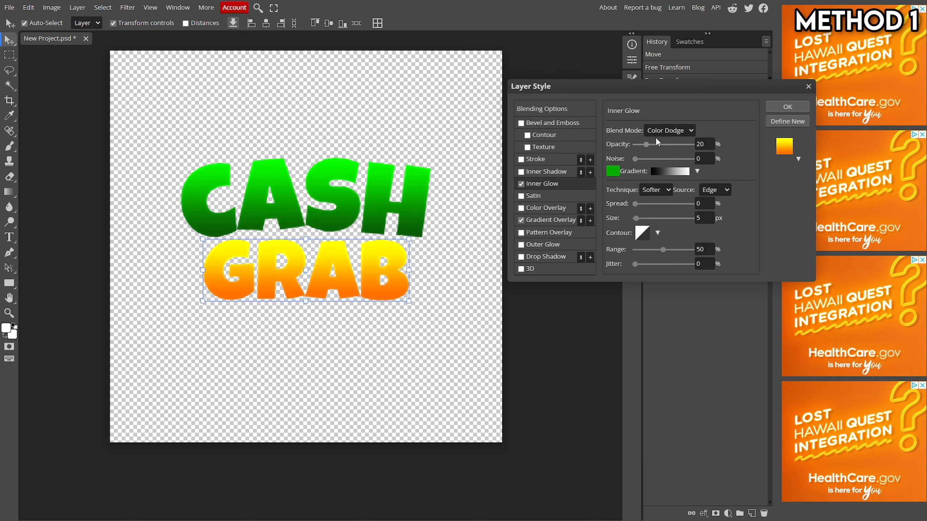
{"action": "left_click", "coordinate": [613, 171]}
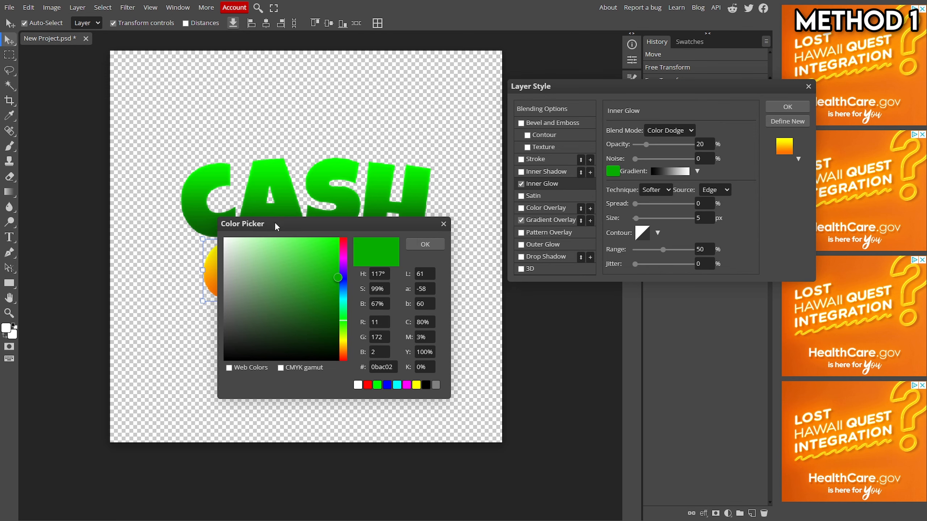
{"action": "left_click_drag", "start_coordinate": [277, 224], "coordinate": [436, 201]}
{"action": "left_click", "coordinate": [273, 284]}
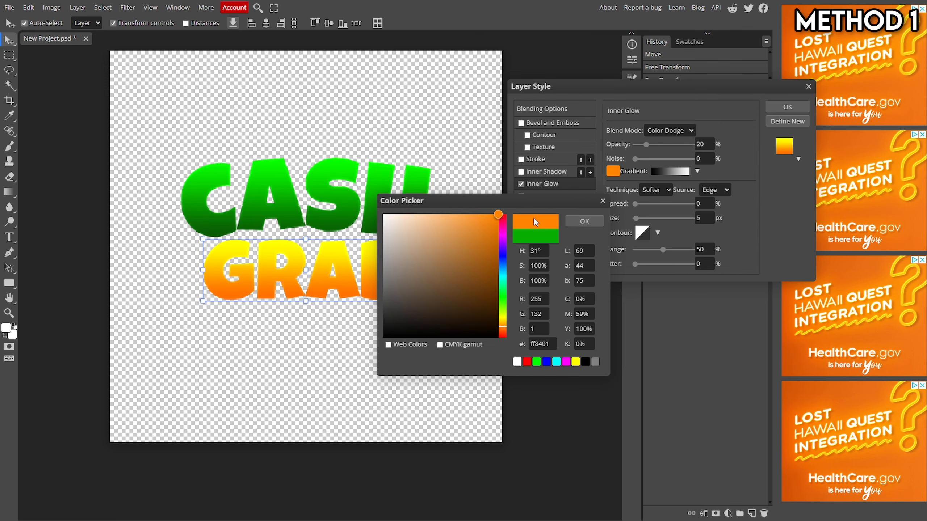
{"action": "left_click", "coordinate": [584, 221]}
Step: Adjust the GRAB Inner Glow opacity slightly and apply the layer style
{"action": "left_click", "coordinate": [663, 132]}
{"action": "left_click", "coordinate": [647, 153]}
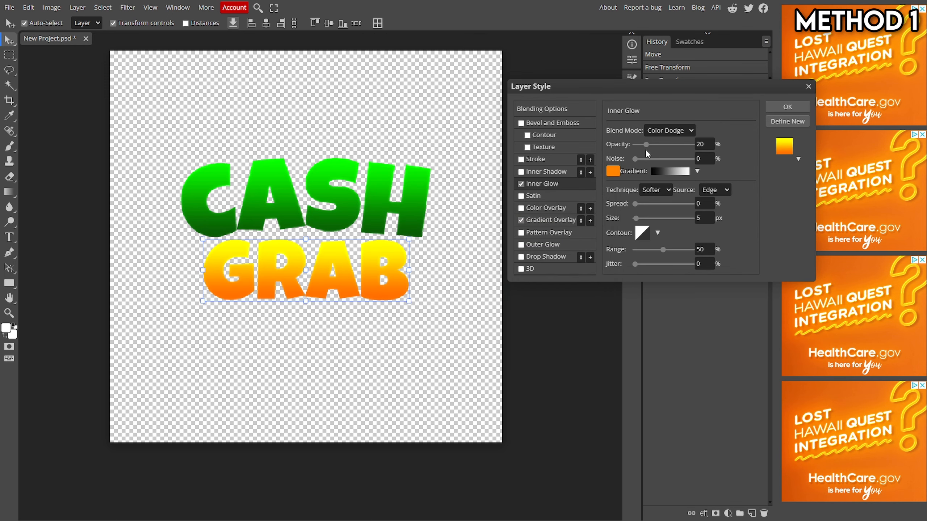
{"action": "mouse_move", "coordinate": [646, 145]}
{"action": "left_mouse_down"}
{"action": "mouse_move", "coordinate": [745, 151]}
{"action": "mouse_move", "coordinate": [646, 163]}
{"action": "mouse_move", "coordinate": [657, 156]}
{"action": "left_mouse_up"}
{"action": "left_click", "coordinate": [769, 107]}
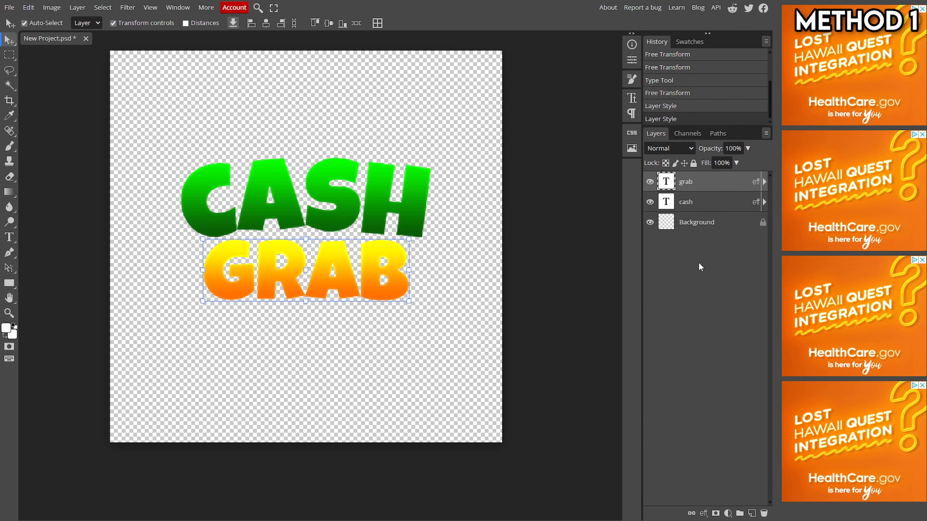
Step: Turn off transform controls and select the CASH and GRAB layers in turn
{"action": "left_click", "coordinate": [113, 23]}
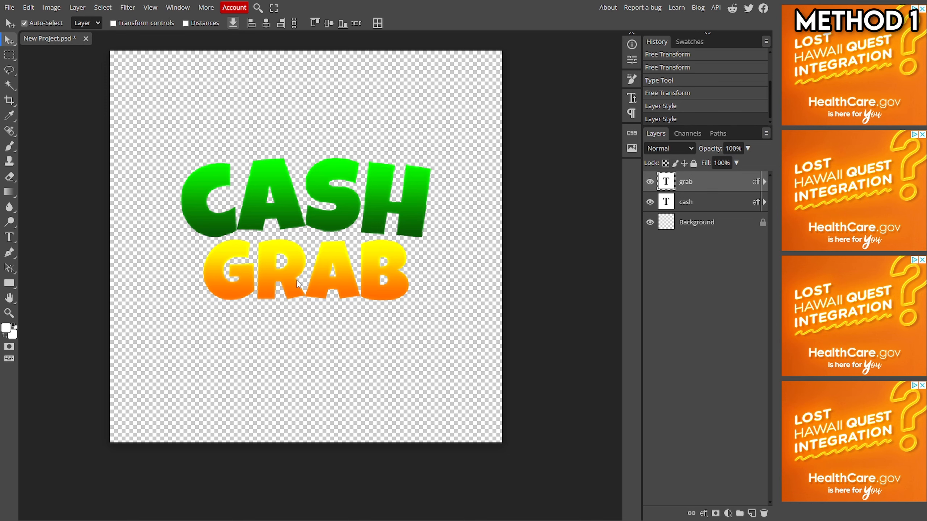
{"action": "left_click", "coordinate": [691, 206]}
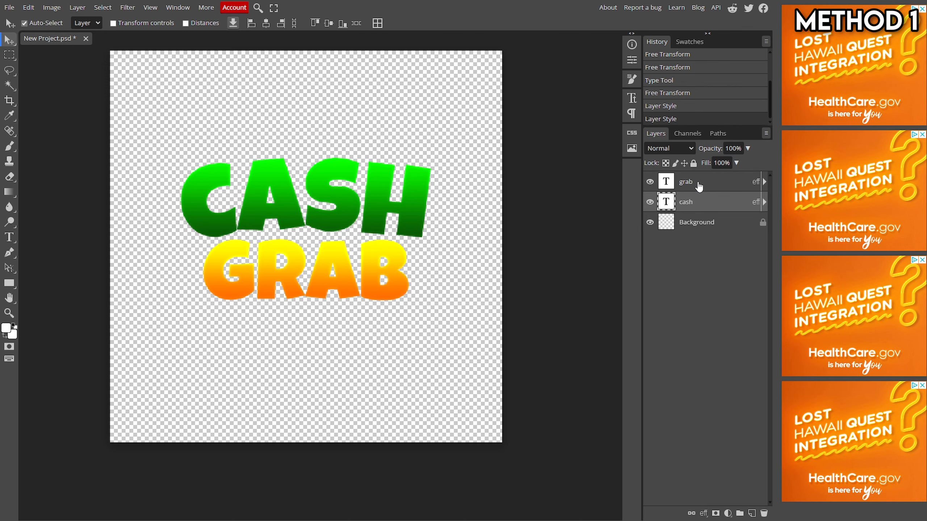
{"action": "left_click", "coordinate": [698, 188], "text": "shift"}
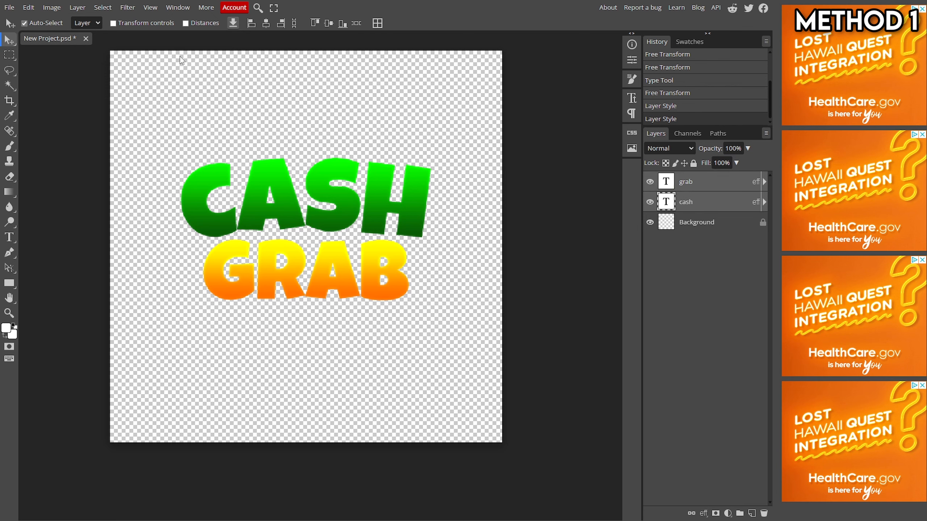
Step: Enlarge and reposition the CASH and GRAB text together using transform controls, then turn the controls off
{"action": "left_click", "coordinate": [134, 25]}
{"action": "left_click_drag", "start_coordinate": [334, 207], "coordinate": [348, 224]}
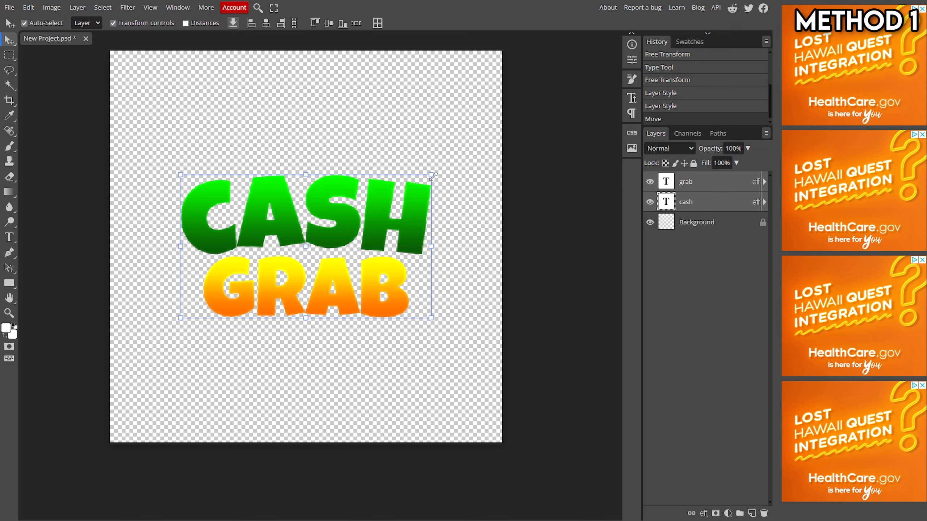
{"action": "left_click_drag", "start_coordinate": [433, 176], "coordinate": [459, 159]}
{"action": "mouse_move", "coordinate": [419, 197]}
{"action": "left_mouse_down"}
{"action": "mouse_move", "coordinate": [409, 196]}
{"action": "mouse_move", "coordinate": [408, 210]}
{"action": "left_mouse_up"}
{"action": "left_click", "coordinate": [330, 23]}
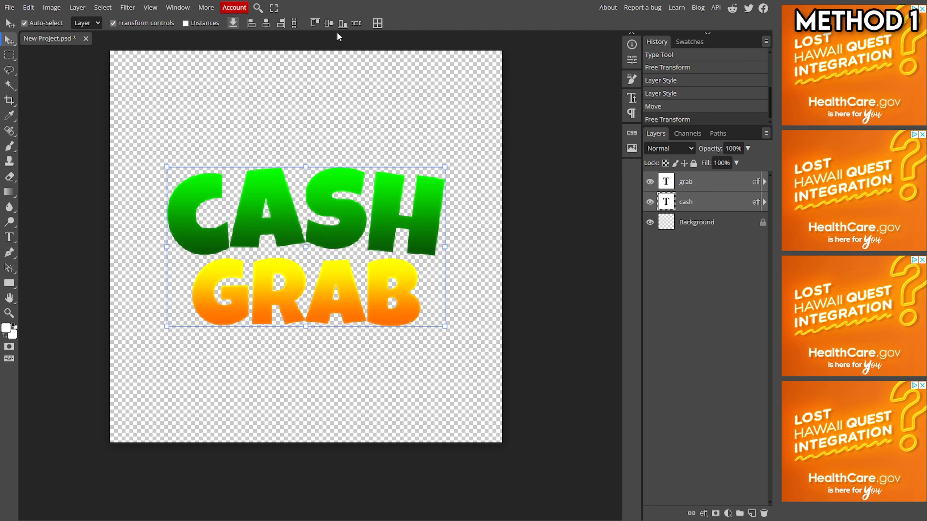
{"action": "left_click", "coordinate": [114, 24]}
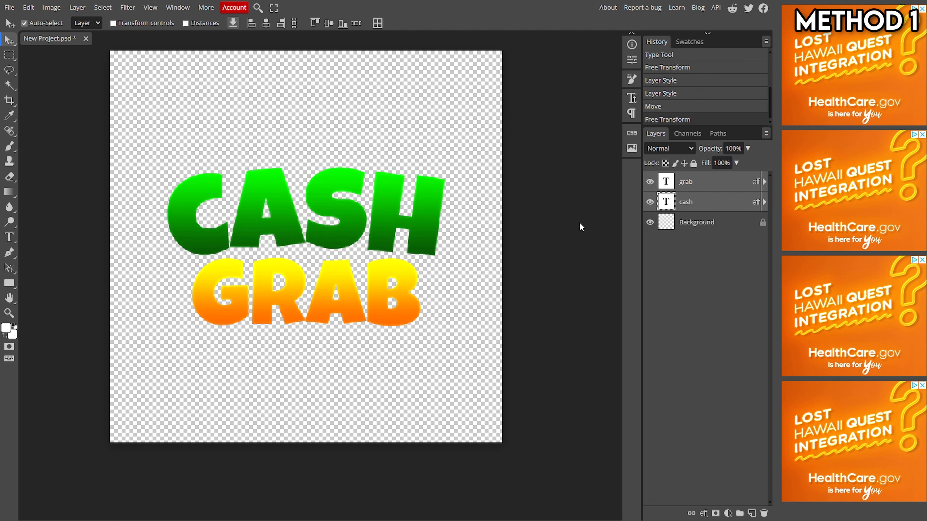
Step: Convert the selected CASH and GRAB text layers into a single smart object
{"action": "right_click", "coordinate": [713, 207]}
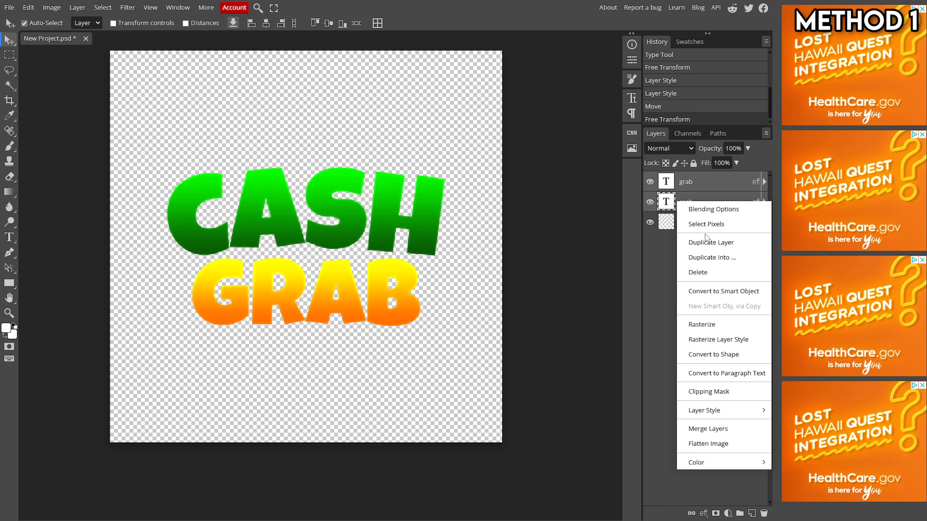
{"action": "left_click", "coordinate": [689, 291]}
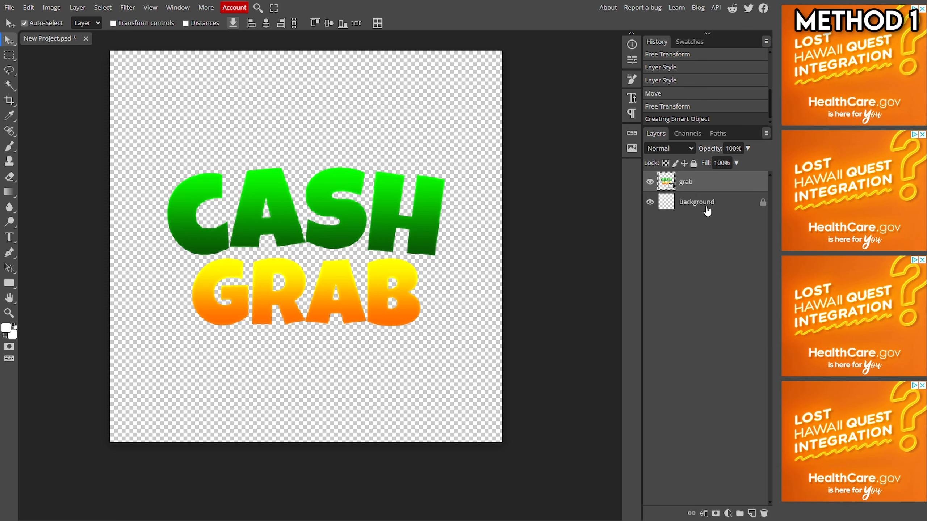
Step: Add two stroke effects to the smart object and set the first stroke's size to 20 px
{"action": "right_click", "coordinate": [698, 186]}
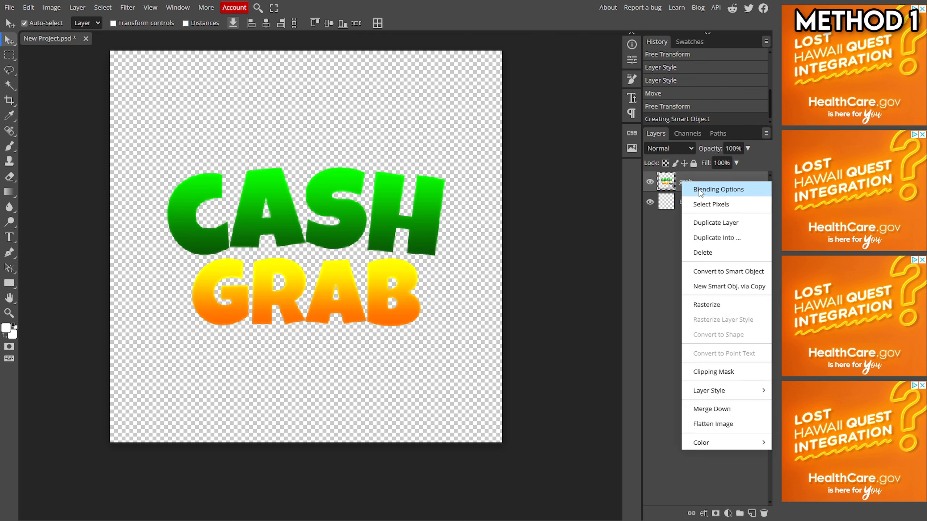
{"action": "left_click", "coordinate": [699, 187]}
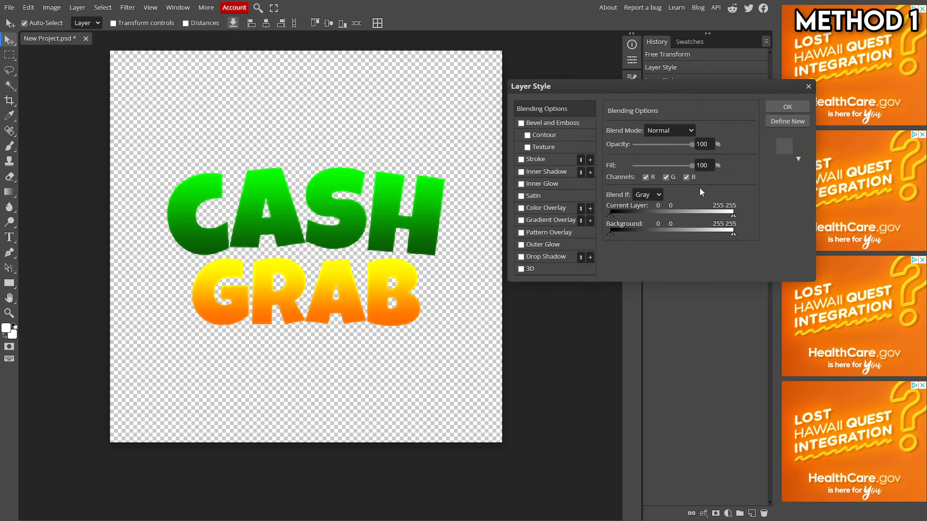
{"action": "left_click", "coordinate": [547, 159]}
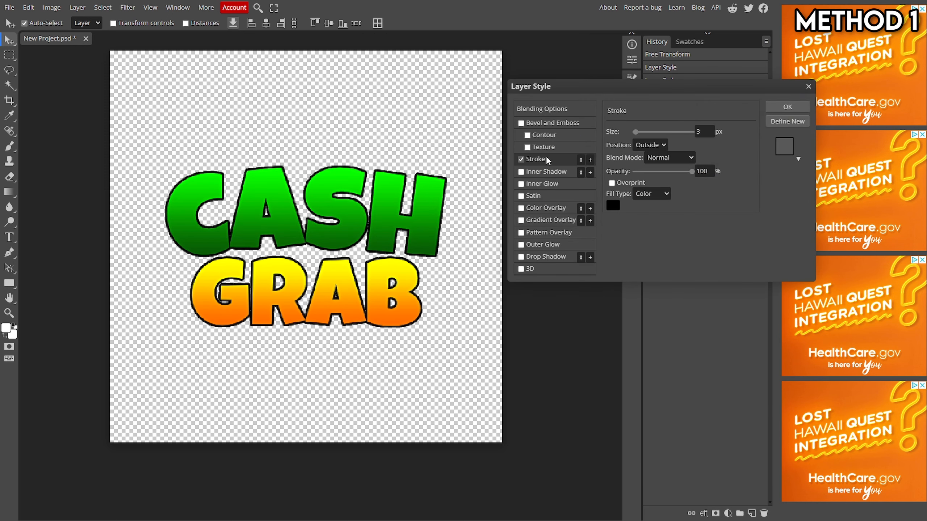
{"action": "left_click", "coordinate": [590, 160]}
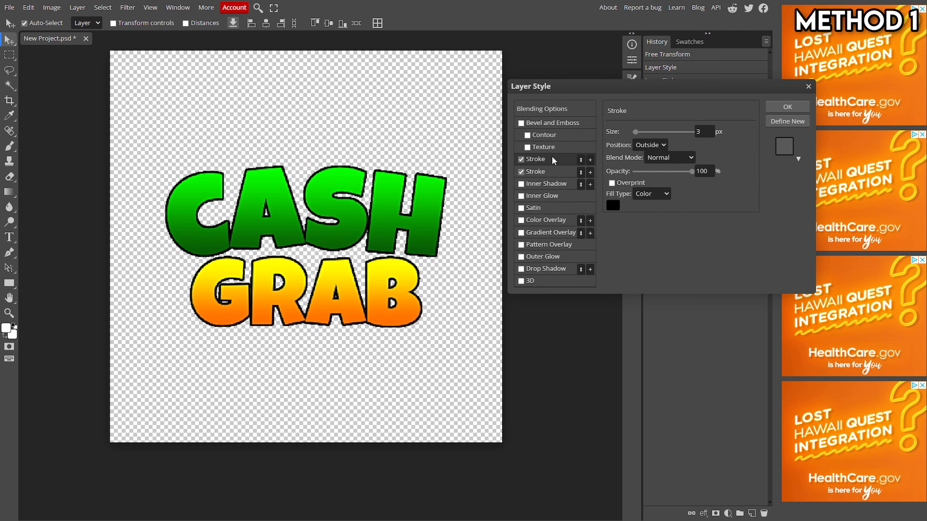
{"action": "left_click_drag", "start_coordinate": [637, 136], "coordinate": [640, 136]}
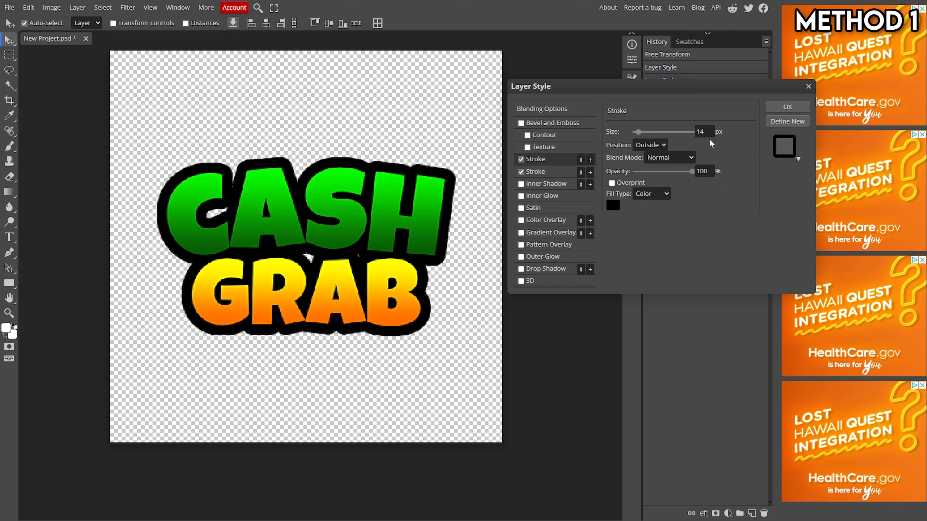
{"action": "double_click", "coordinate": [710, 128]}
{"action": "type", "text": "15"}
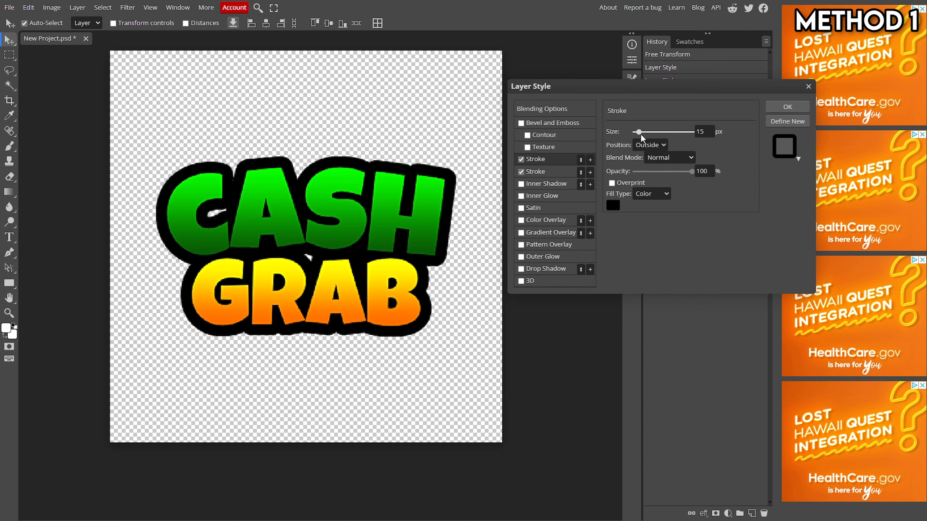
{"action": "left_click_drag", "start_coordinate": [639, 133], "coordinate": [641, 133]}
{"action": "double_click", "coordinate": [702, 132]}
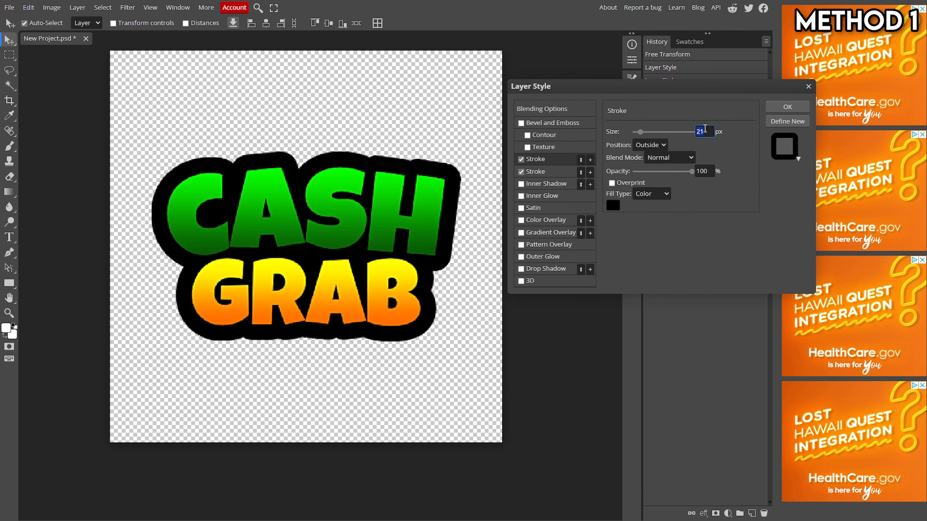
{"action": "type", "text": "2"}
{"action": "left_click", "coordinate": [734, 178]}
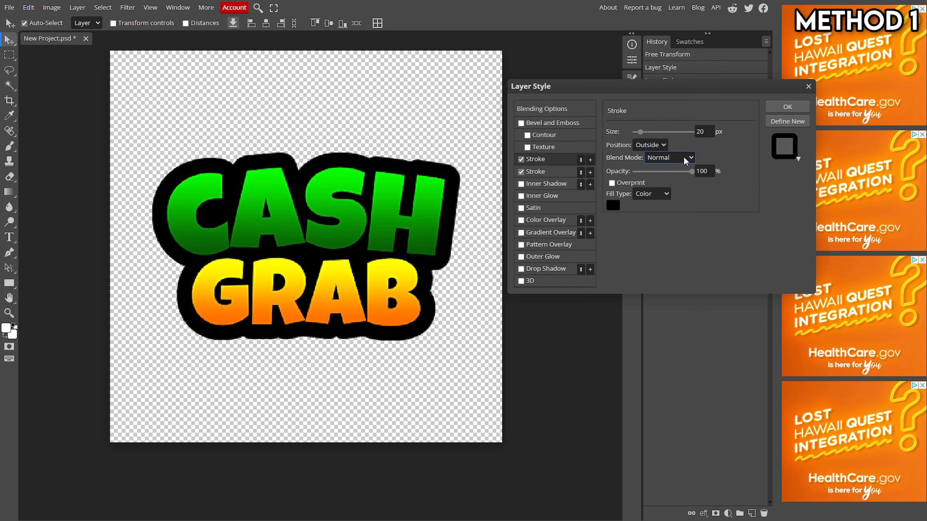
Step: Set the second stroke's fill type to Gradient and its size to 25 px
{"action": "left_click", "coordinate": [547, 172]}
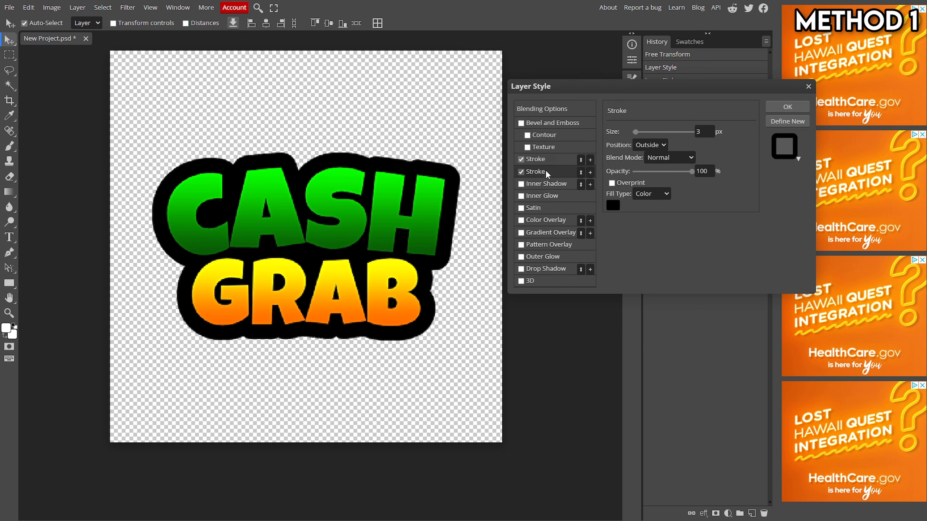
{"action": "left_click", "coordinate": [653, 192]}
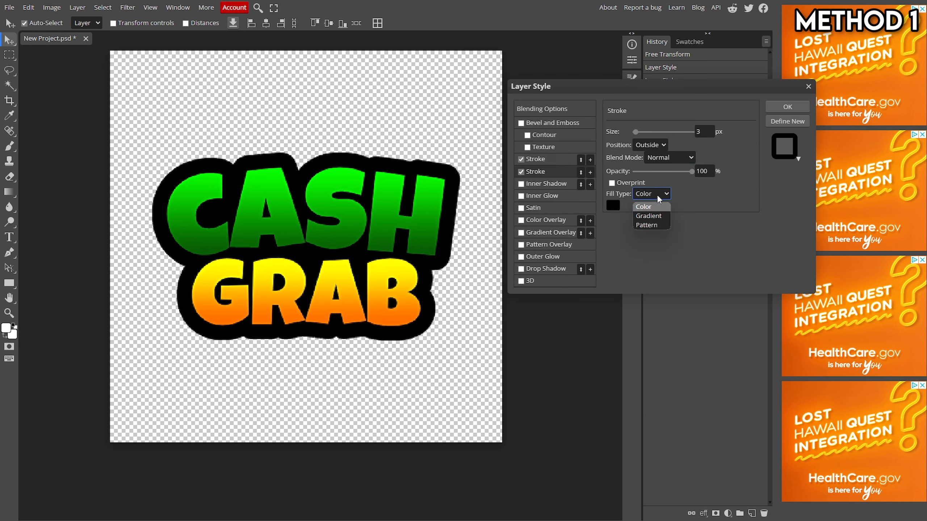
{"action": "left_click", "coordinate": [653, 215]}
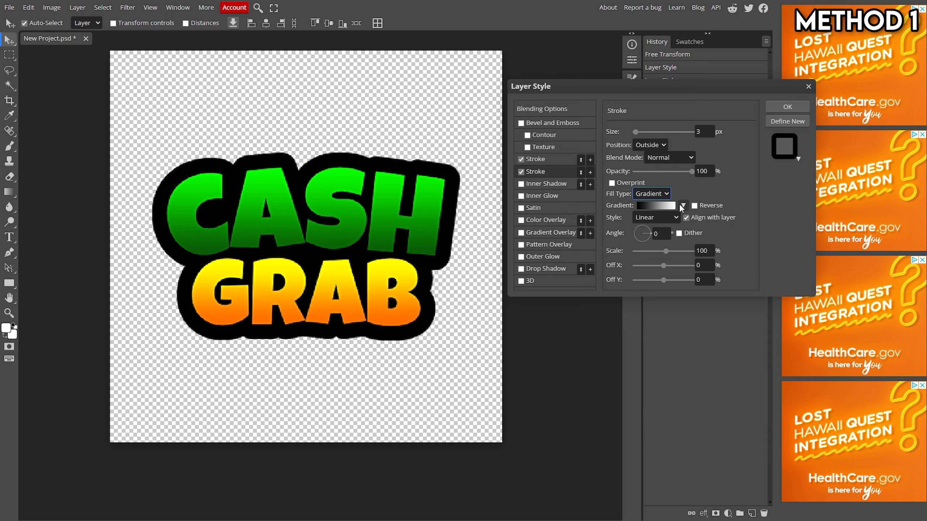
{"action": "left_click_drag", "start_coordinate": [636, 131], "coordinate": [640, 133]}
{"action": "double_click", "coordinate": [700, 131]}
{"action": "type", "text": "25"}
{"action": "left_click", "coordinate": [733, 169]}
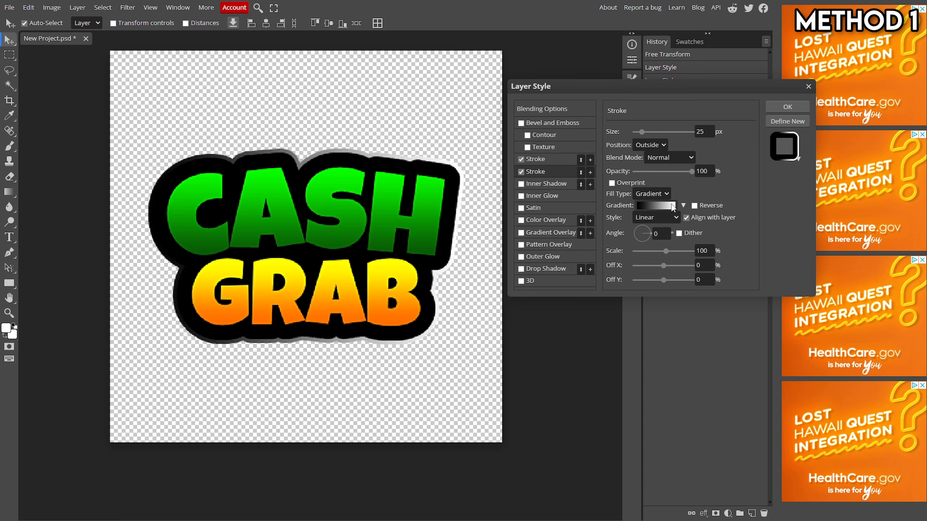
Step: Apply the purple-green-orange preset gradient to the second stroke and confirm the layer style
{"action": "left_click", "coordinate": [683, 206]}
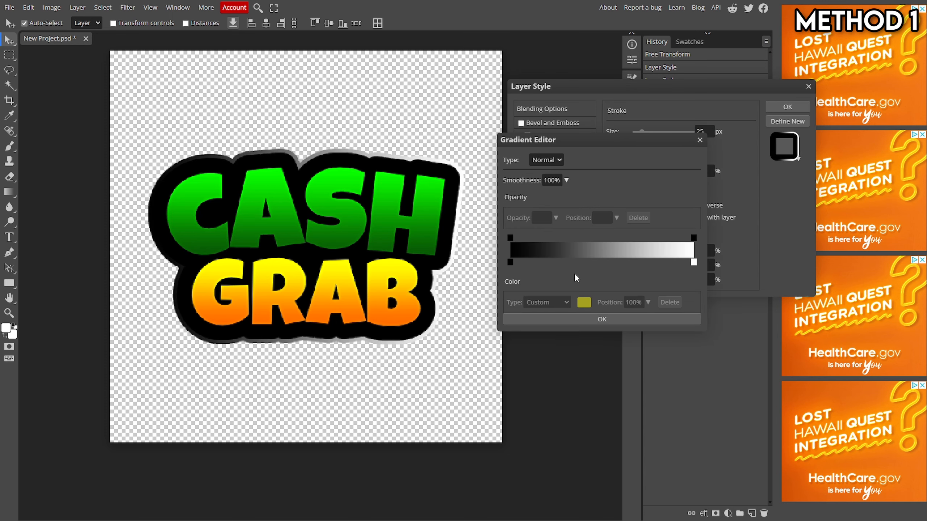
{"action": "left_click", "coordinate": [700, 140]}
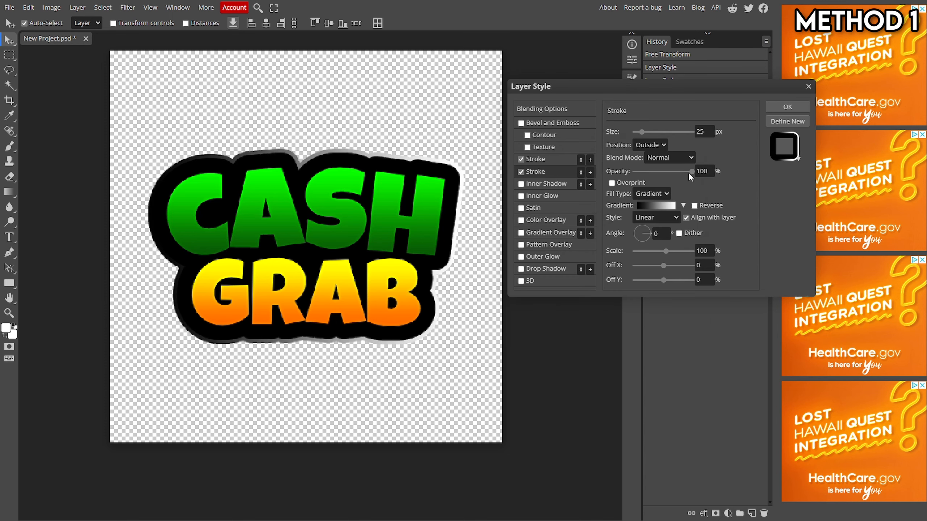
{"action": "left_click", "coordinate": [683, 206]}
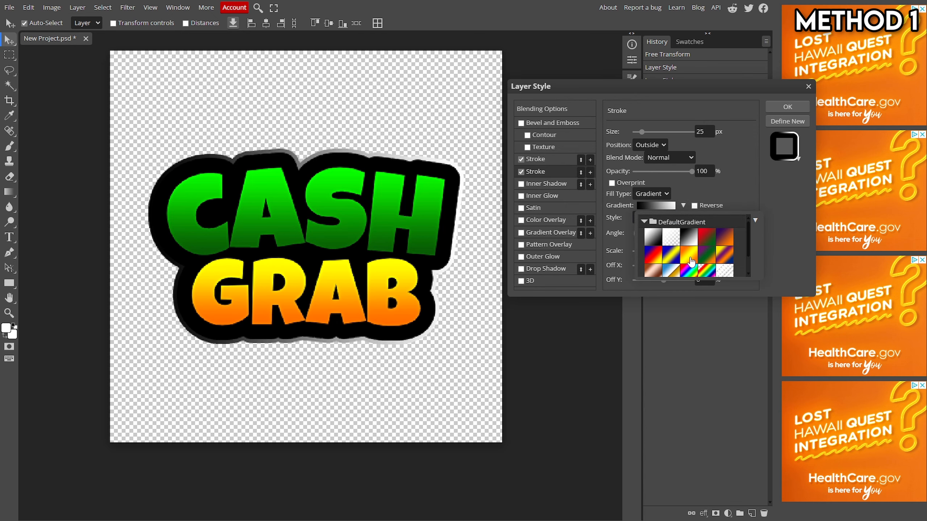
{"action": "scroll", "coordinate": [706, 260], "scroll_direction": "down", "scroll_amount": 1}
{"action": "left_click", "coordinate": [707, 235]}
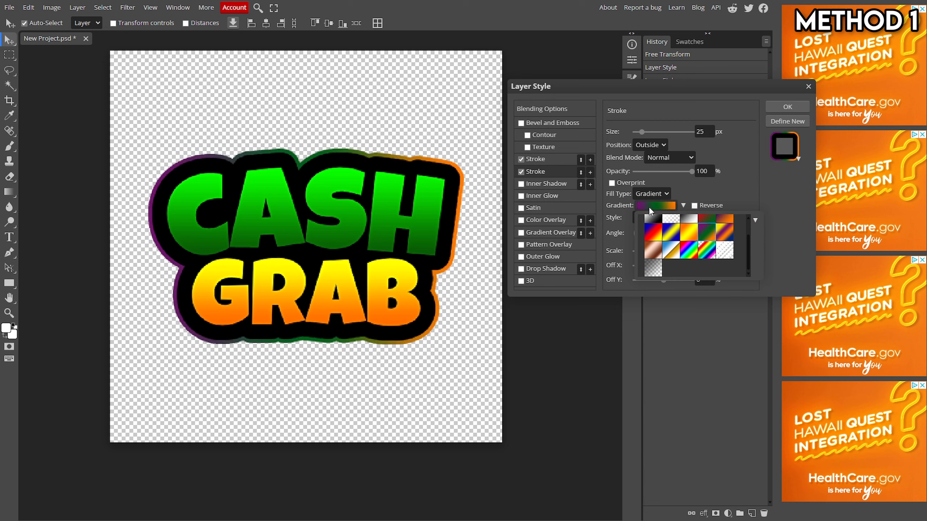
{"action": "left_click", "coordinate": [722, 183]}
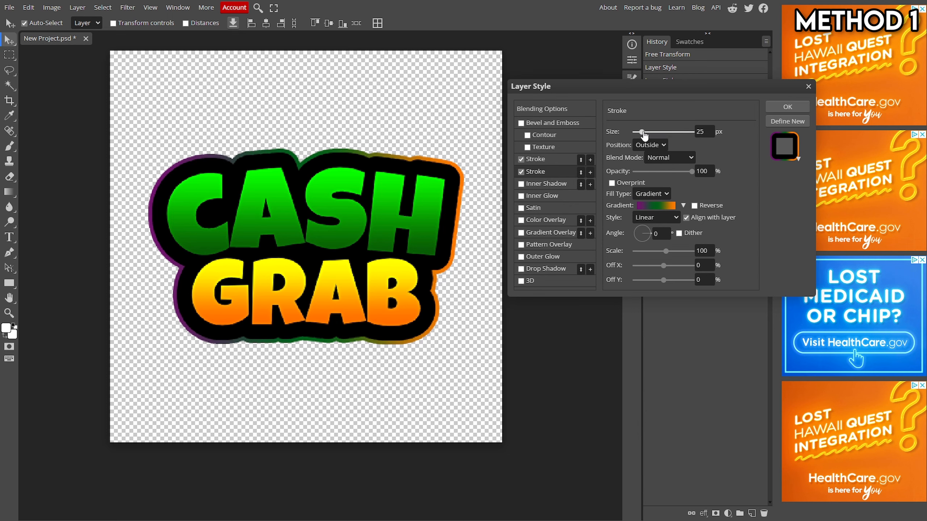
{"action": "left_click_drag", "start_coordinate": [643, 132], "coordinate": [641, 132]}
{"action": "left_click", "coordinate": [777, 104]}
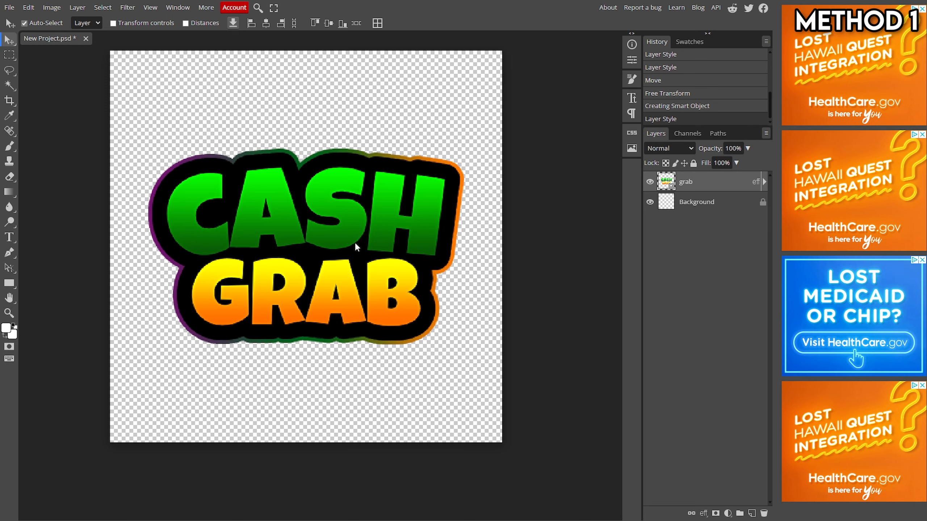
Step: Create a new layer and paste the money-stack image into the document twice
{"action": "scroll", "coordinate": [355, 243], "scroll_direction": "down", "scroll_amount": 1}
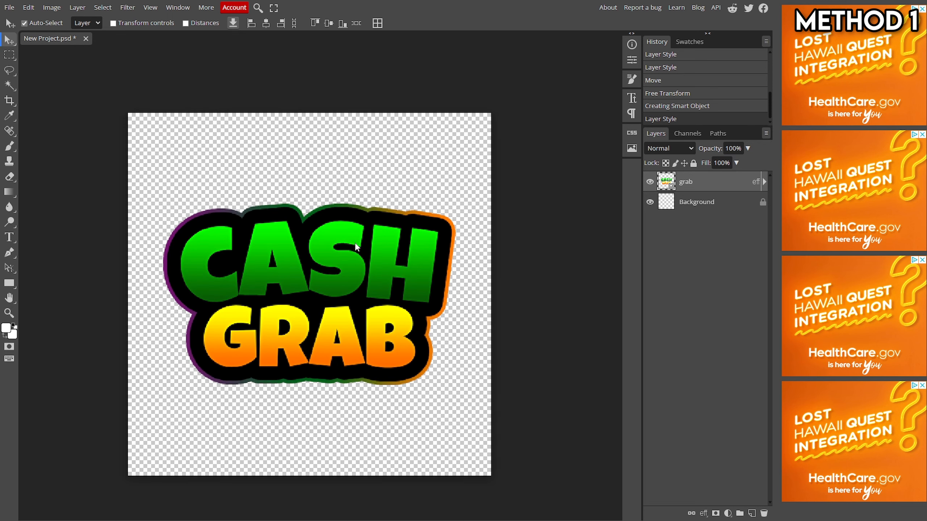
{"action": "left_click", "coordinate": [751, 513]}
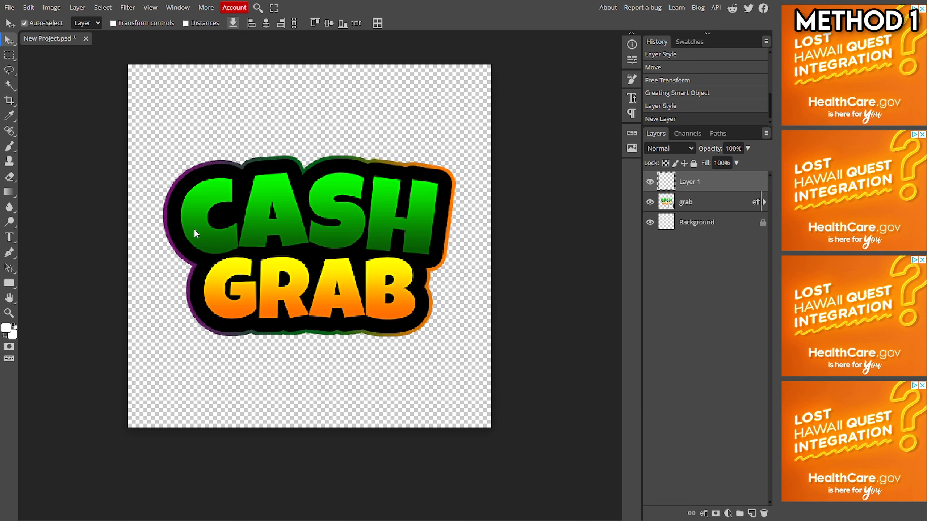
{"action": "left_click", "coordinate": [517, 232]}
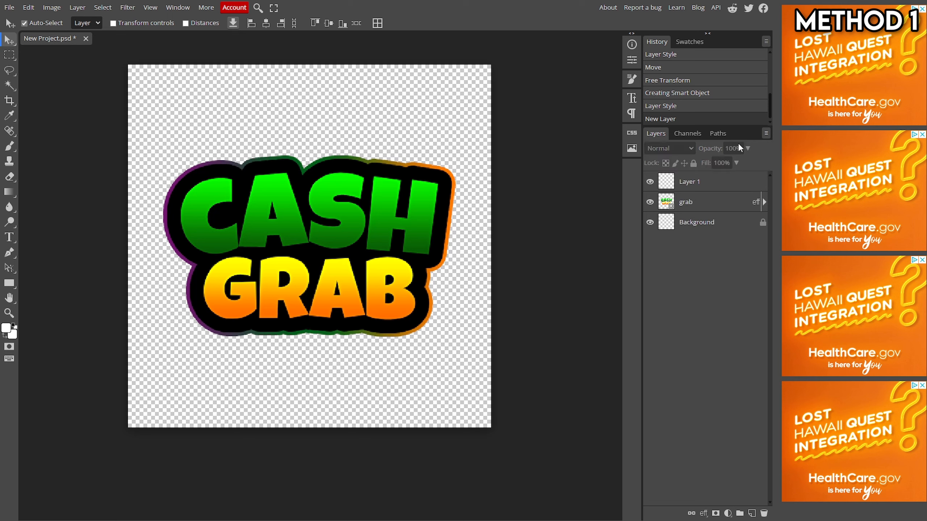
{"action": "left_click", "coordinate": [703, 182]}
{"action": "key", "text": "ctrl+v"}
{"action": "key", "text": "ctrl+v"}
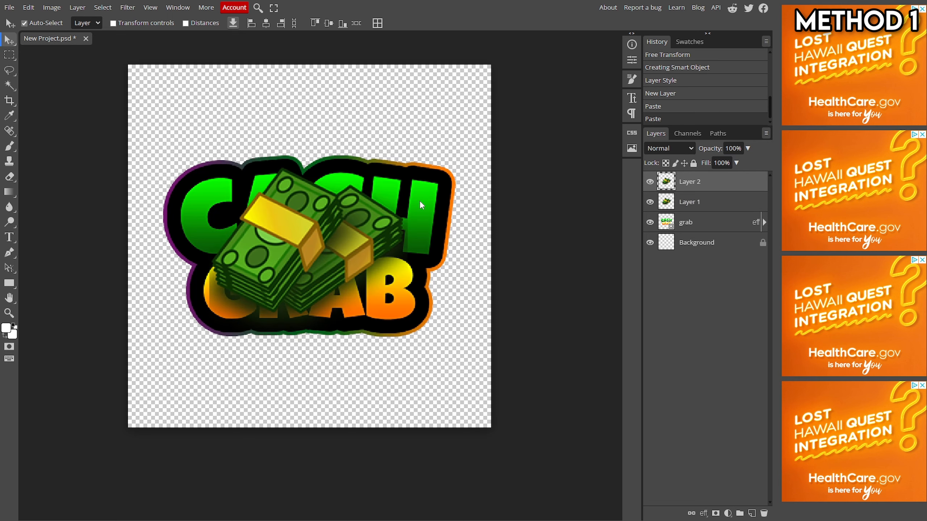
Step: Move the top money stack toward the lower right and hide Layer 2
{"action": "left_click_drag", "start_coordinate": [320, 239], "coordinate": [423, 298]}
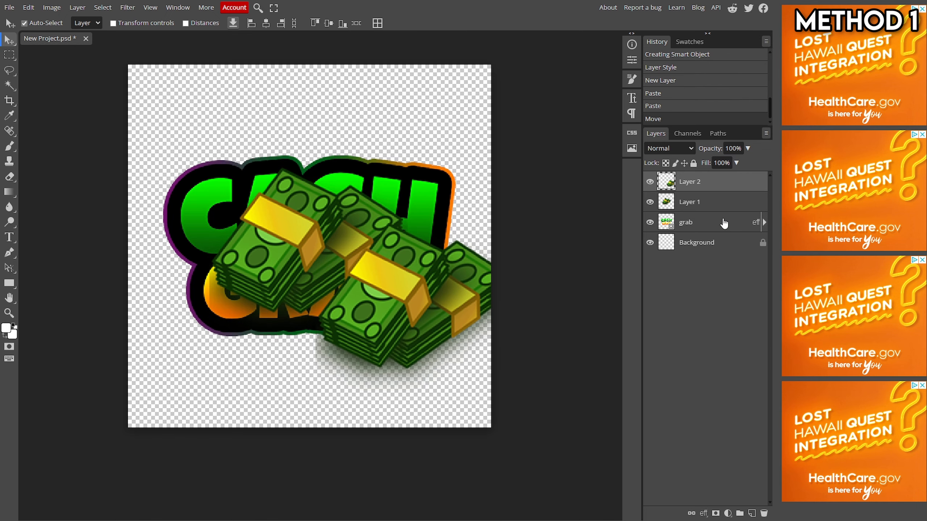
{"action": "left_click", "coordinate": [650, 181]}
Step: Shift Layer 1's money stack and reorder Layer 1 beneath the grab smart object
{"action": "left_click_drag", "start_coordinate": [357, 240], "coordinate": [442, 275]}
{"action": "left_click_drag", "start_coordinate": [687, 202], "coordinate": [688, 230]}
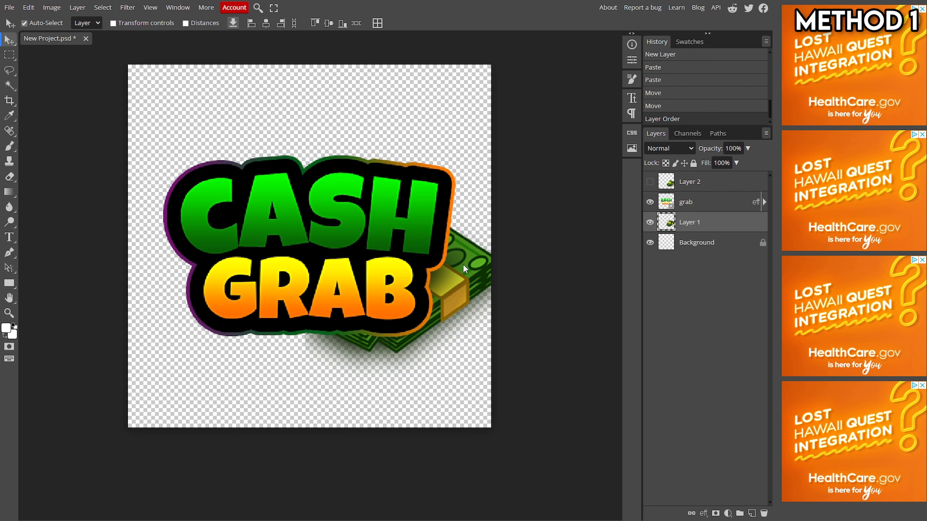
Step: Free-transform Layer 1's money stack, rotating it about 62° and scaling it to about 91% behind the logo's right side
{"action": "key", "text": "ctrl+alt+t"}
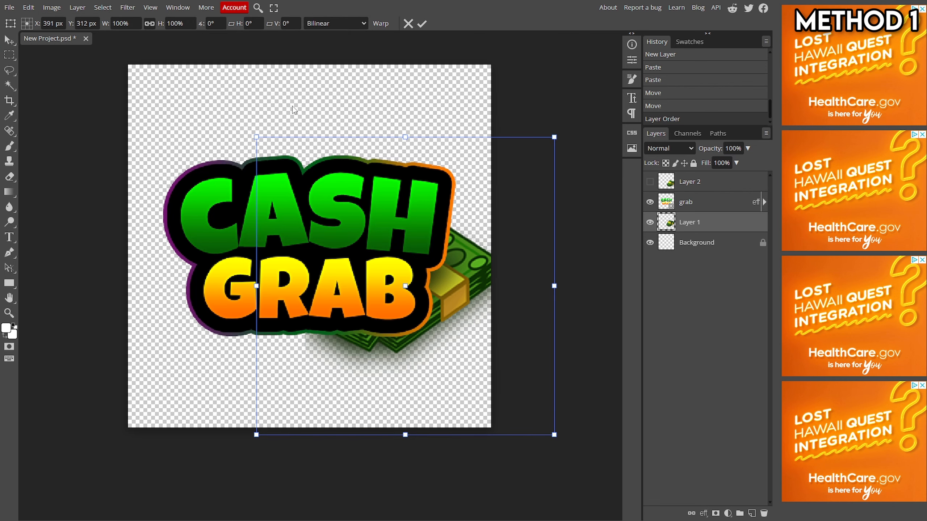
{"action": "left_click_drag", "start_coordinate": [391, 117], "coordinate": [560, 200]}
{"action": "mouse_move", "coordinate": [496, 246]}
{"action": "left_mouse_down"}
{"action": "mouse_move", "coordinate": [513, 234]}
{"action": "mouse_move", "coordinate": [504, 234]}
{"action": "left_mouse_up"}
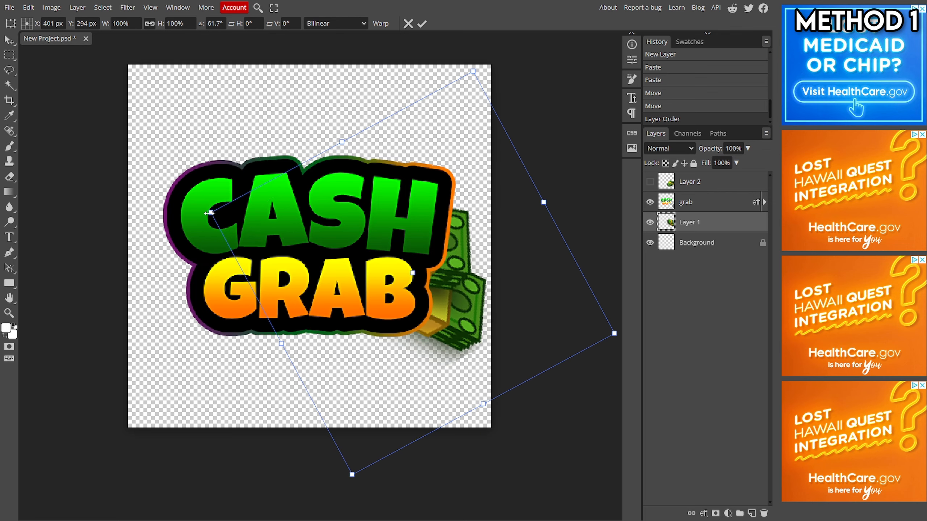
{"action": "left_click_drag", "start_coordinate": [209, 213], "coordinate": [247, 224]}
{"action": "left_click_drag", "start_coordinate": [470, 284], "coordinate": [460, 286]}
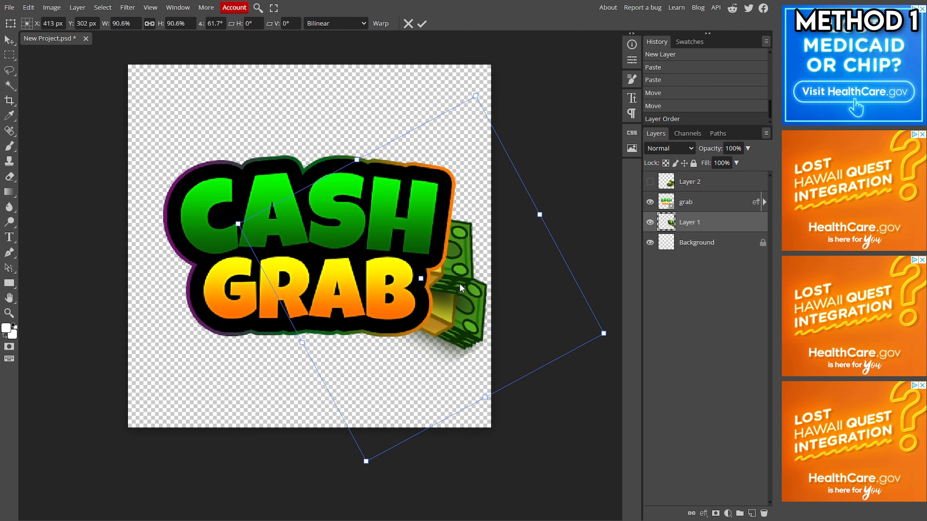
{"action": "left_click", "coordinate": [422, 24]}
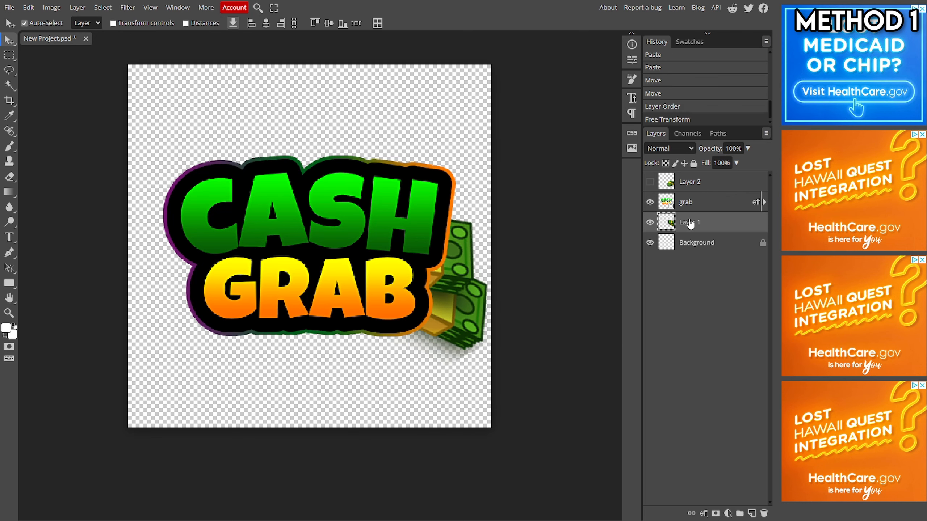
Step: Delete the hidden Layer 2 and reselect Layer 1
{"action": "left_click", "coordinate": [687, 182]}
{"action": "key", "text": "Delete"}
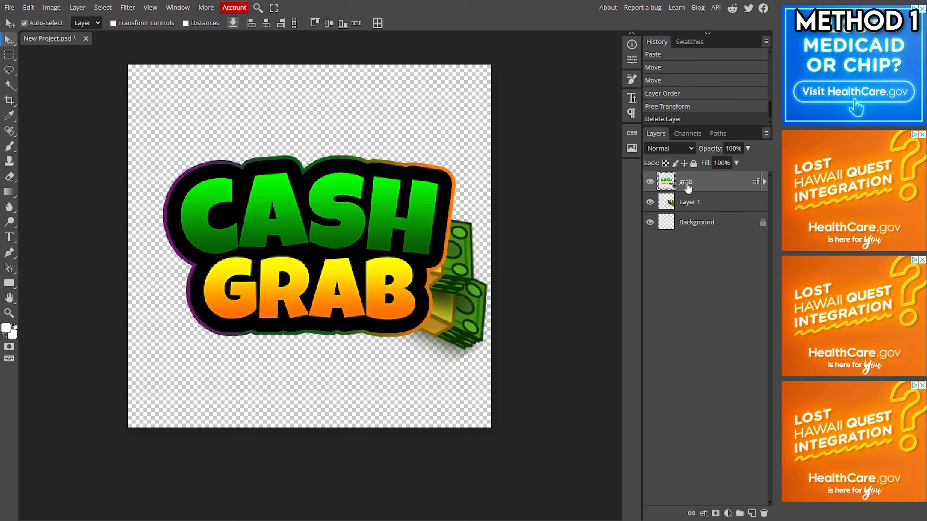
{"action": "left_click", "coordinate": [701, 204]}
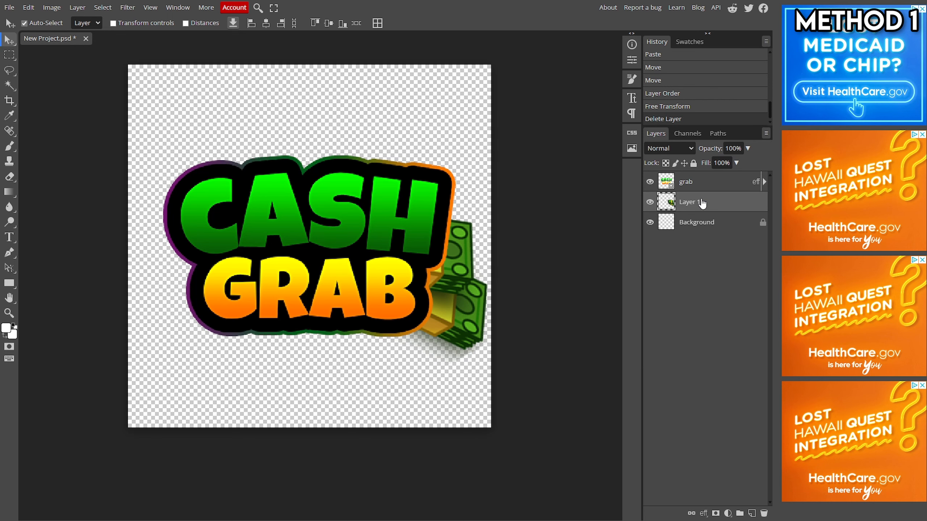
Step: Duplicate Layer 1's money stack and free-transform the copy, rotating it about 144° and placing it behind the logo's left side
{"action": "key", "text": "ctrl+j"}
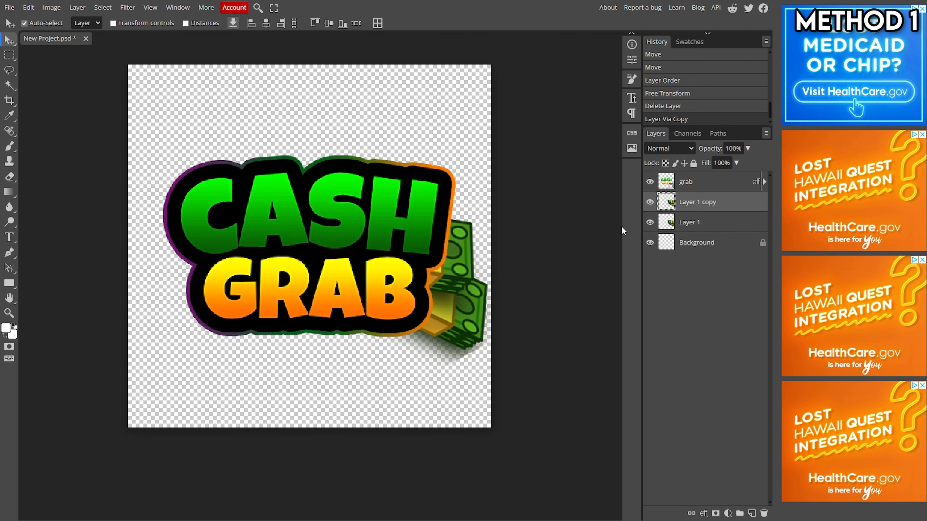
{"action": "key", "text": "ctrl+t"}
{"action": "left_click_drag", "start_coordinate": [447, 243], "coordinate": [250, 250]}
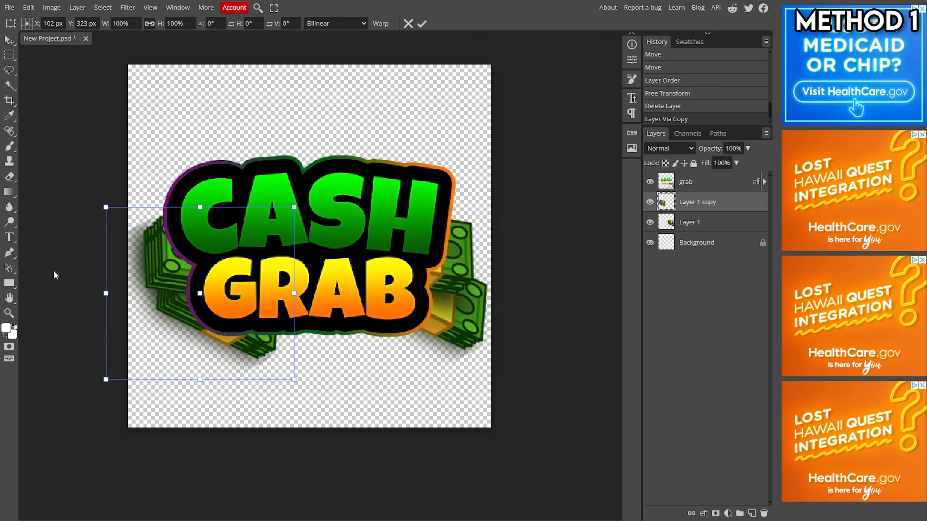
{"action": "left_click_drag", "start_coordinate": [98, 288], "coordinate": [398, 223]}
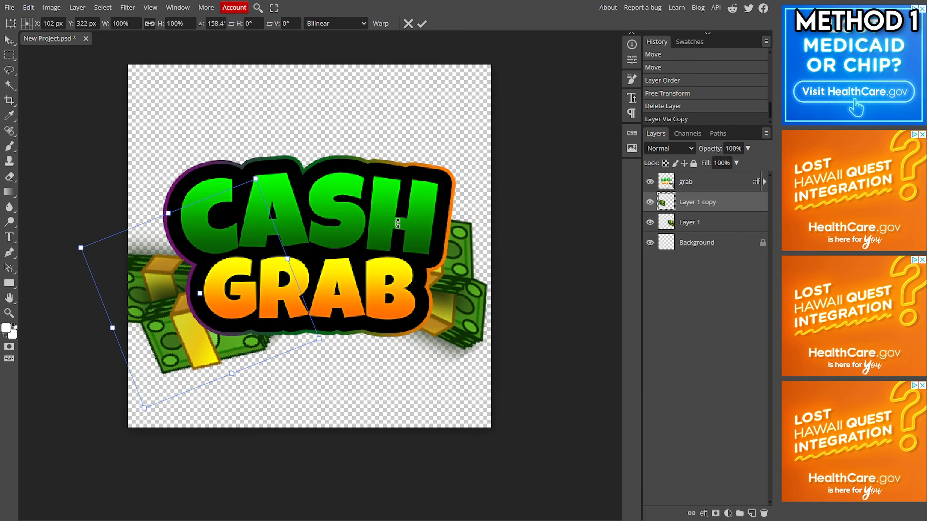
{"action": "left_click_drag", "start_coordinate": [350, 283], "coordinate": [371, 257]}
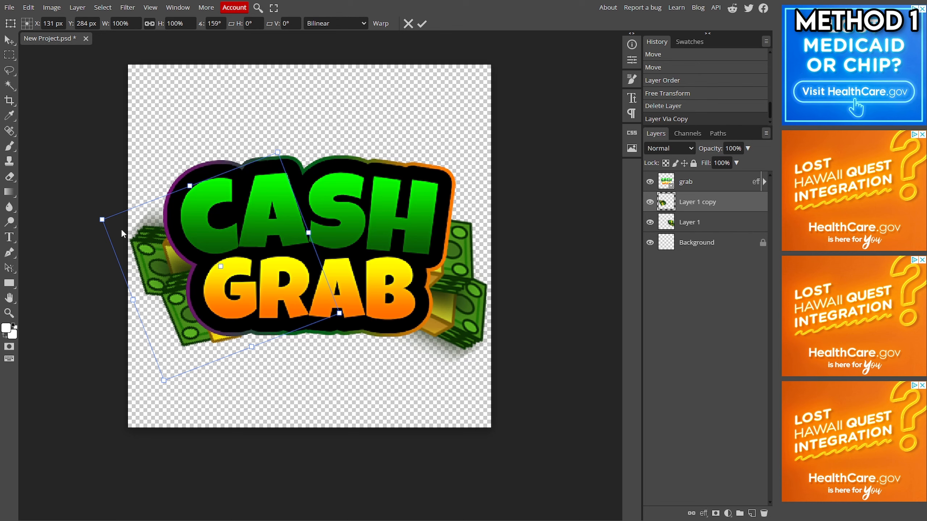
{"action": "left_click_drag", "start_coordinate": [123, 308], "coordinate": [303, 227]}
{"action": "left_click_drag", "start_coordinate": [262, 284], "coordinate": [230, 319]}
{"action": "left_click_drag", "start_coordinate": [159, 209], "coordinate": [141, 216]}
{"action": "left_click_drag", "start_coordinate": [231, 277], "coordinate": [234, 278]}
{"action": "left_click_drag", "start_coordinate": [145, 216], "coordinate": [136, 223]}
{"action": "left_click_drag", "start_coordinate": [192, 277], "coordinate": [240, 285]}
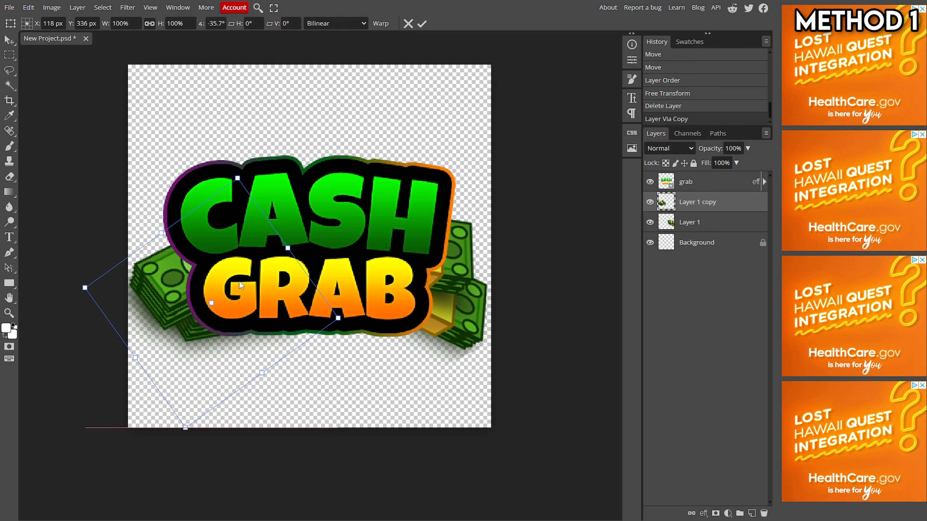
{"action": "left_click_drag", "start_coordinate": [160, 215], "coordinate": [310, 301]}
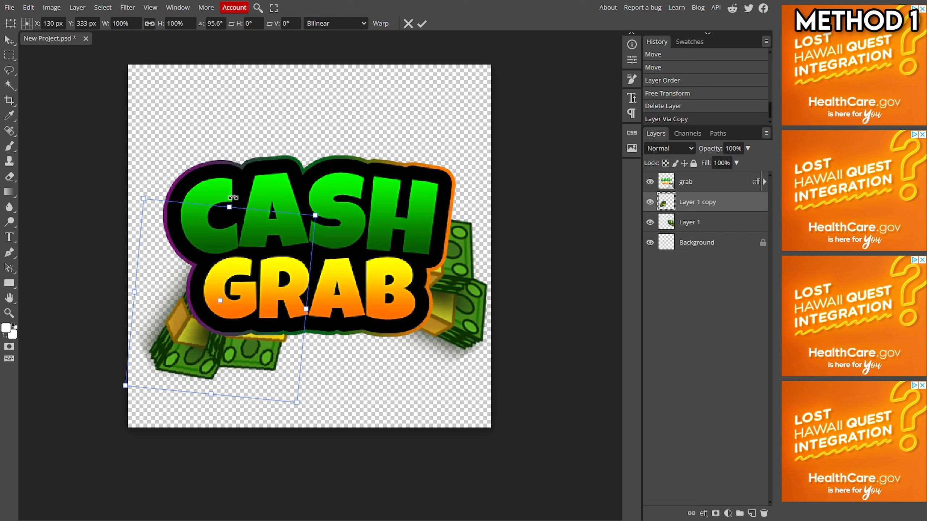
{"action": "left_click_drag", "start_coordinate": [231, 195], "coordinate": [294, 236]}
{"action": "left_click_drag", "start_coordinate": [271, 263], "coordinate": [271, 226]}
{"action": "left_click_drag", "start_coordinate": [195, 152], "coordinate": [224, 150]}
{"action": "left_click_drag", "start_coordinate": [235, 216], "coordinate": [236, 217]}
{"action": "left_click_drag", "start_coordinate": [182, 176], "coordinate": [168, 184]}
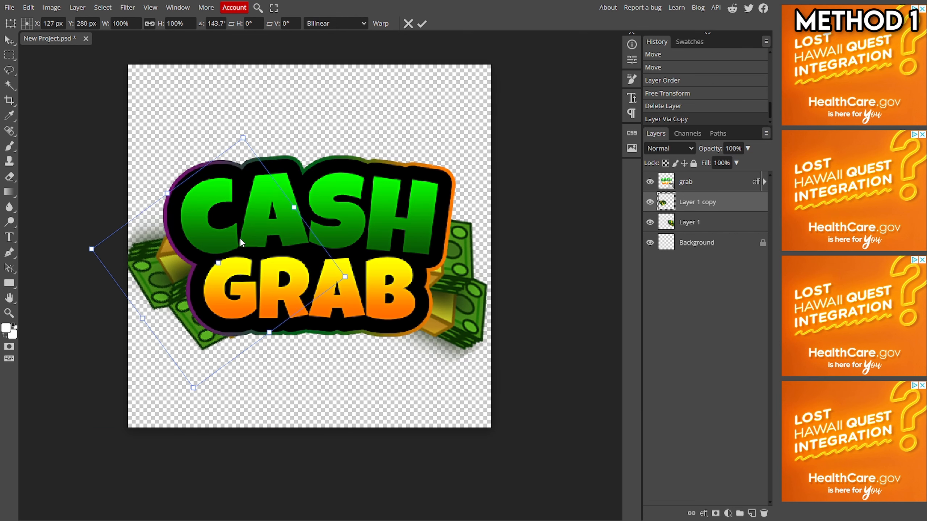
{"action": "left_click", "coordinate": [428, 24]}
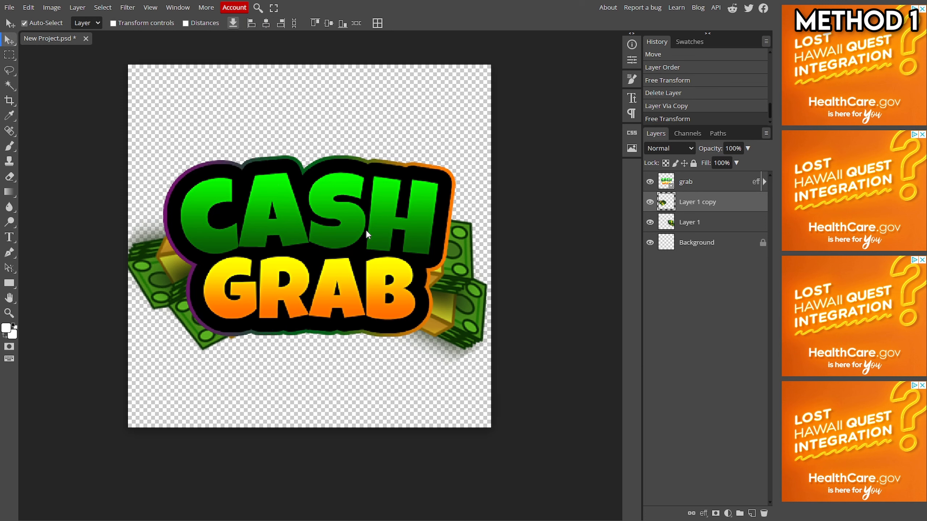
Step: Add a drop shadow to Layer 1 with Normal blend mode, 100% opacity, 6 px distance and 15 px spread
{"action": "left_click", "coordinate": [690, 223]}
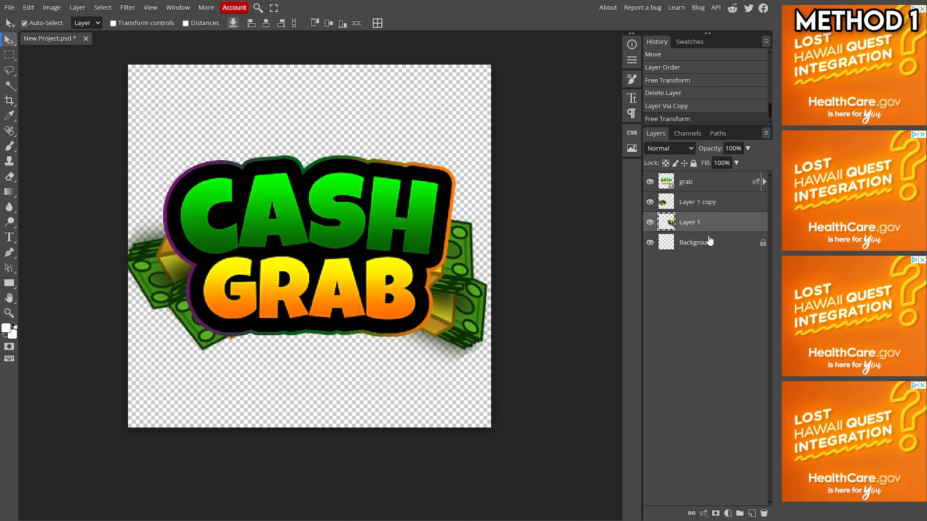
{"action": "right_click", "coordinate": [711, 227]}
{"action": "left_click", "coordinate": [717, 235]}
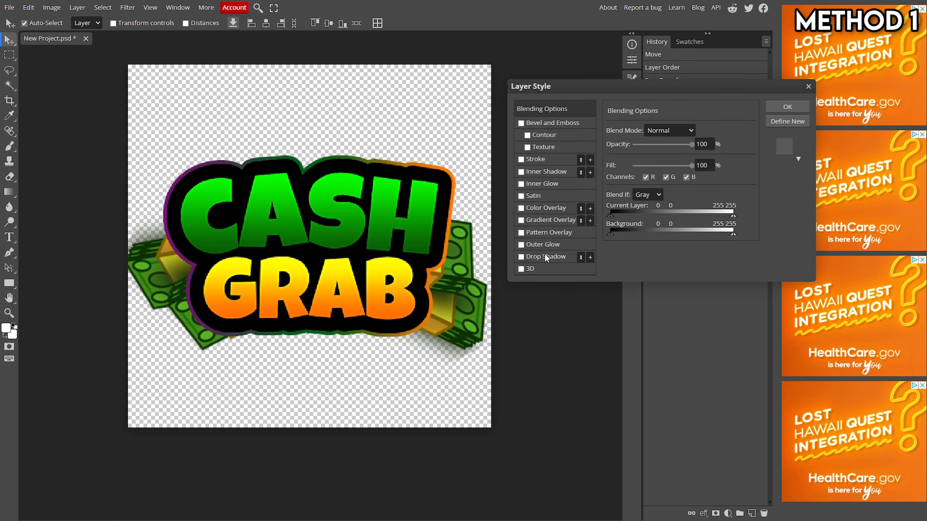
{"action": "left_click", "coordinate": [546, 258]}
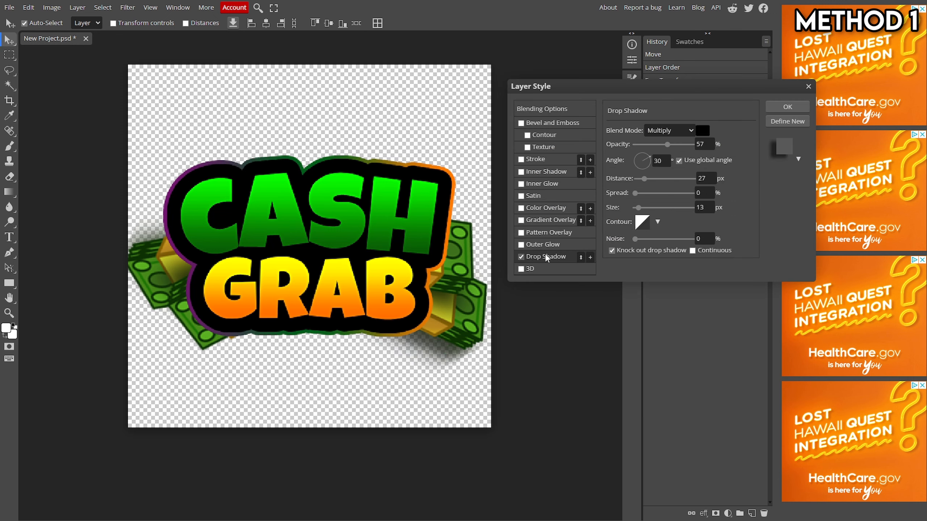
{"action": "left_click", "coordinate": [683, 130]}
{"action": "left_click", "coordinate": [670, 143]}
{"action": "left_click_drag", "start_coordinate": [668, 144], "coordinate": [696, 147]}
{"action": "left_click", "coordinate": [639, 178]}
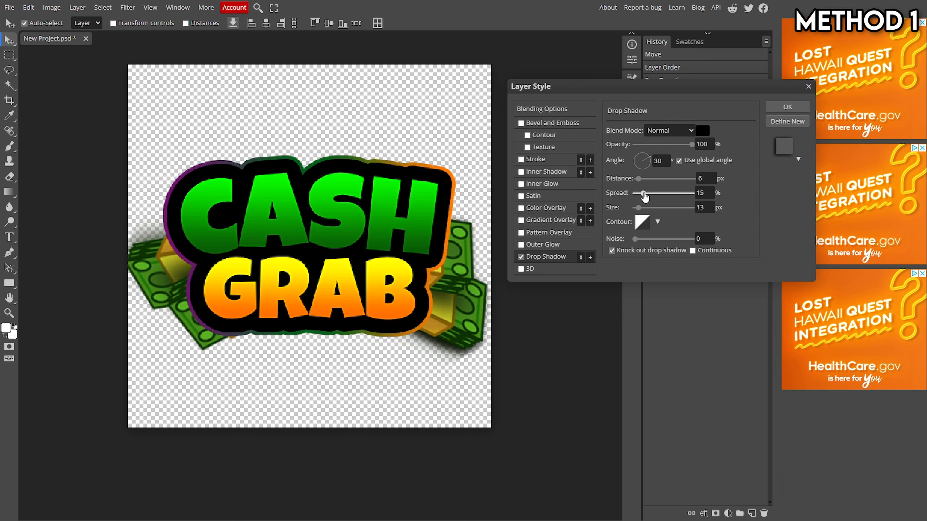
{"action": "left_click_drag", "start_coordinate": [638, 193], "coordinate": [643, 193]}
{"action": "left_click", "coordinate": [777, 105]}
Step: Give Layer 1 a 5 px outside stroke filled with a solid black colour
{"action": "right_click", "coordinate": [681, 216]}
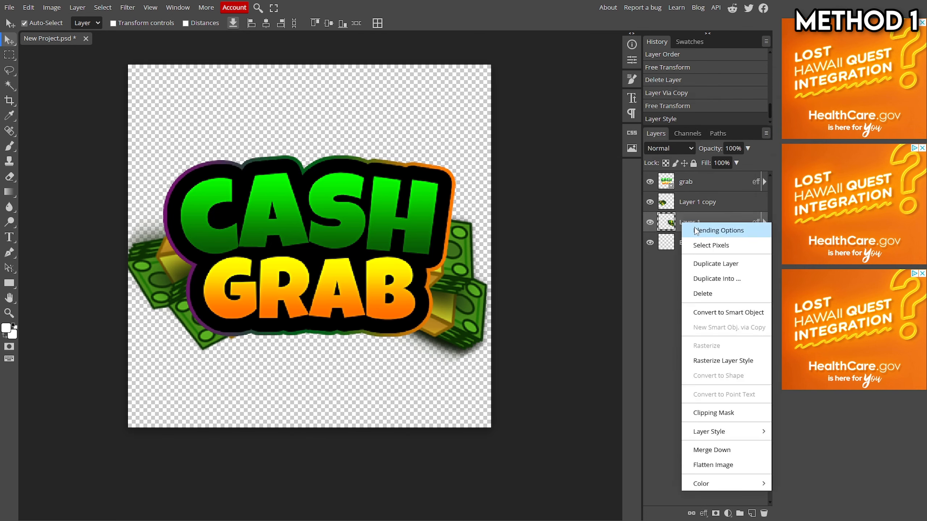
{"action": "left_click", "coordinate": [704, 219]}
{"action": "left_click", "coordinate": [549, 158]}
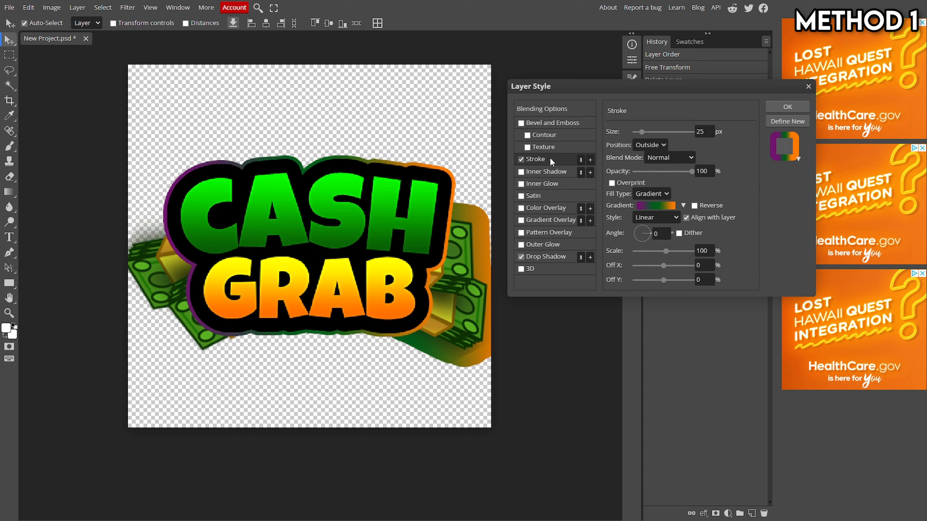
{"action": "left_click", "coordinate": [658, 194]}
{"action": "left_click", "coordinate": [655, 206]}
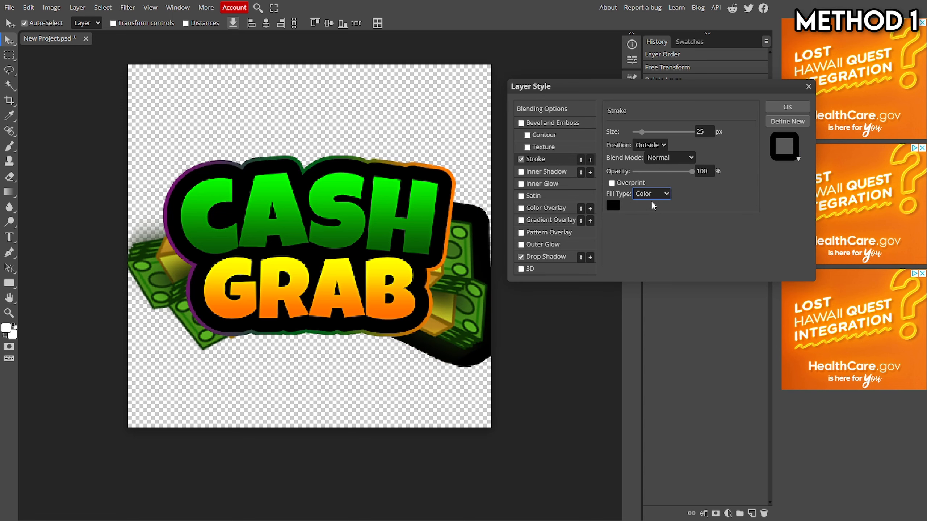
{"action": "left_click_drag", "start_coordinate": [641, 132], "coordinate": [636, 135]}
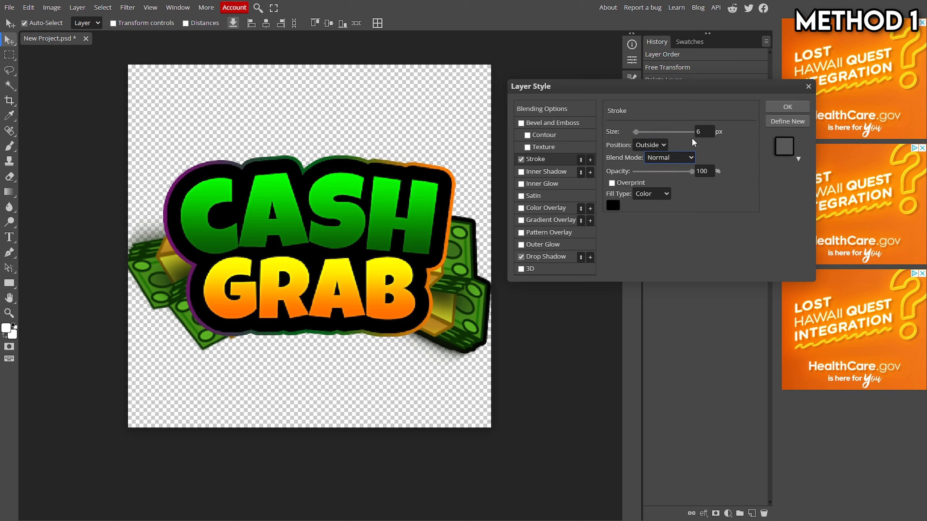
{"action": "double_click", "coordinate": [699, 132]}
{"action": "type", "text": "5"}
{"action": "left_click", "coordinate": [702, 214]}
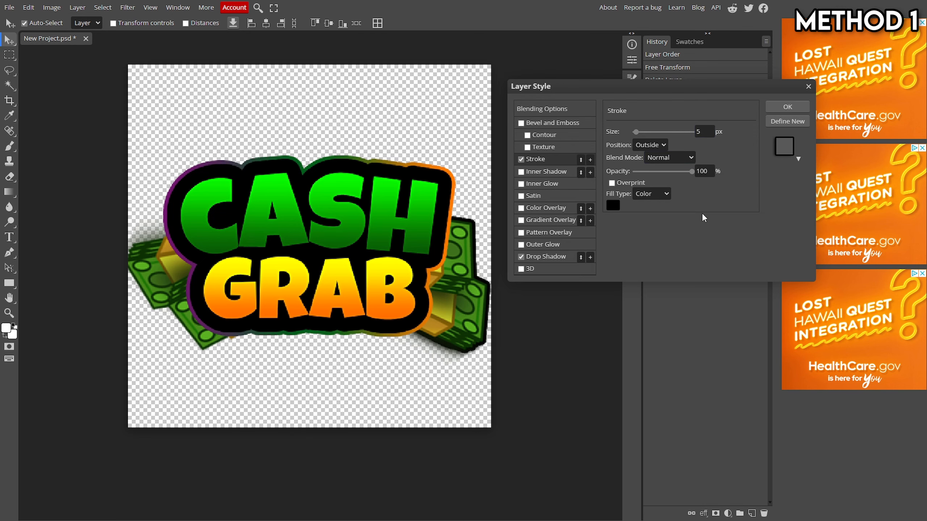
{"action": "left_click", "coordinate": [782, 110]}
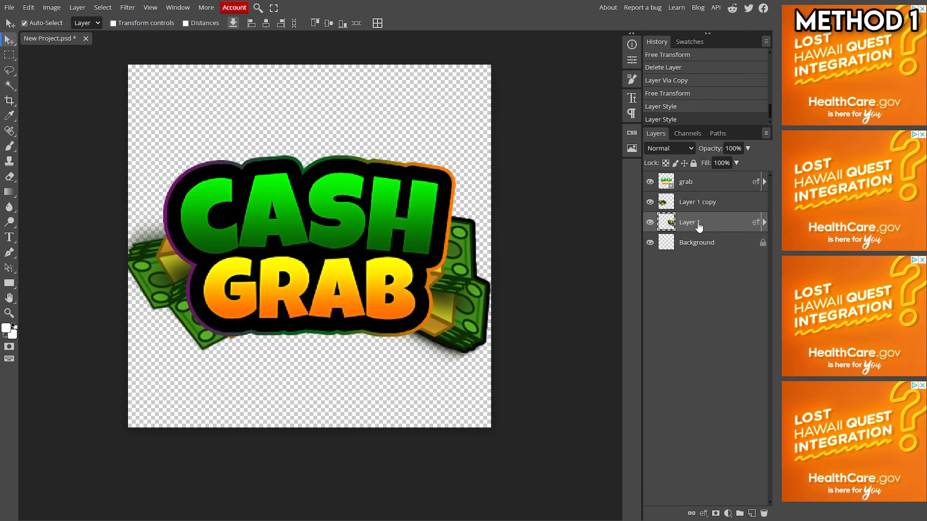
Step: Copy Layer 1's layer style and paste it onto Layer 1 copy
{"action": "right_click", "coordinate": [697, 224]}
{"action": "mouse_move", "coordinate": [724, 431]}
{"action": "left_click", "coordinate": [790, 431]}
{"action": "right_click", "coordinate": [697, 202]}
{"action": "mouse_move", "coordinate": [724, 411]}
{"action": "left_click", "coordinate": [790, 426]}
Step: Select the grab layer and turn on transform controls for the move tool
{"action": "left_click", "coordinate": [706, 182]}
{"action": "left_click", "coordinate": [702, 222], "text": "shift"}
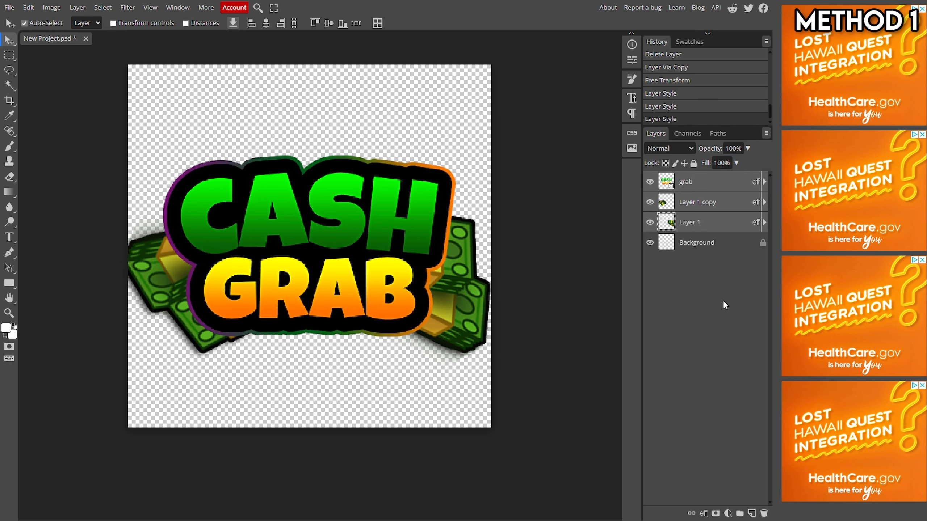
{"action": "left_click", "coordinate": [708, 221]}
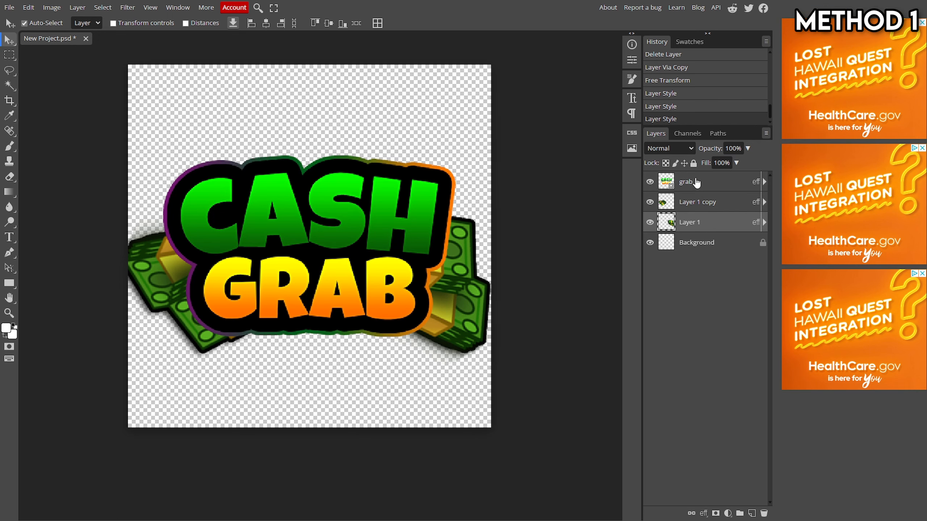
{"action": "left_click", "coordinate": [696, 182], "text": "shift"}
{"action": "left_click", "coordinate": [131, 23]}
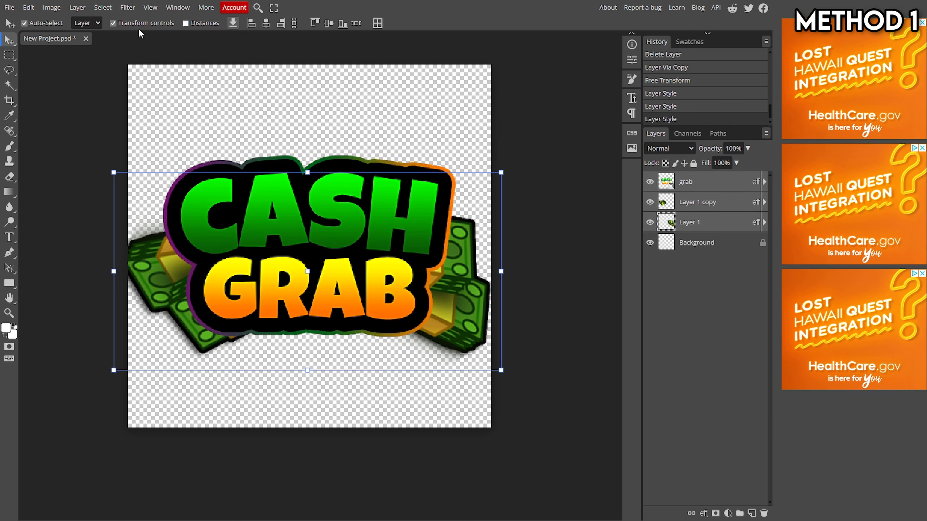